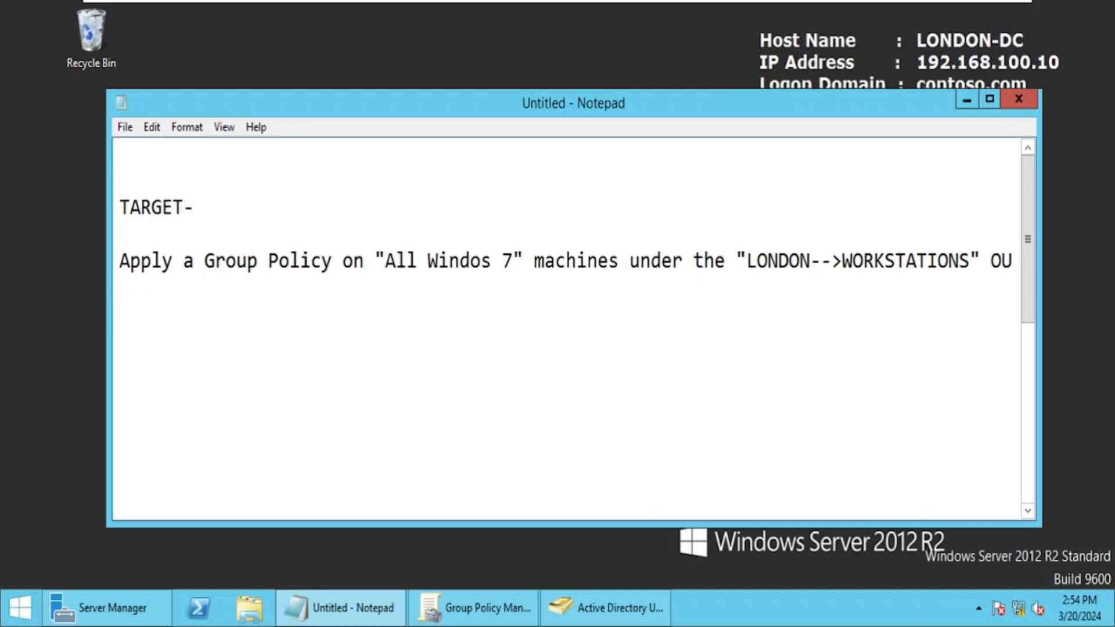
Step: Switch to Active Directory Users and Computers and inspect the computers in the DESKTOPS and LAPTOPS OUs under LONDON's WORKSTATIONS
{"action": "left_click", "coordinate": [617, 609]}
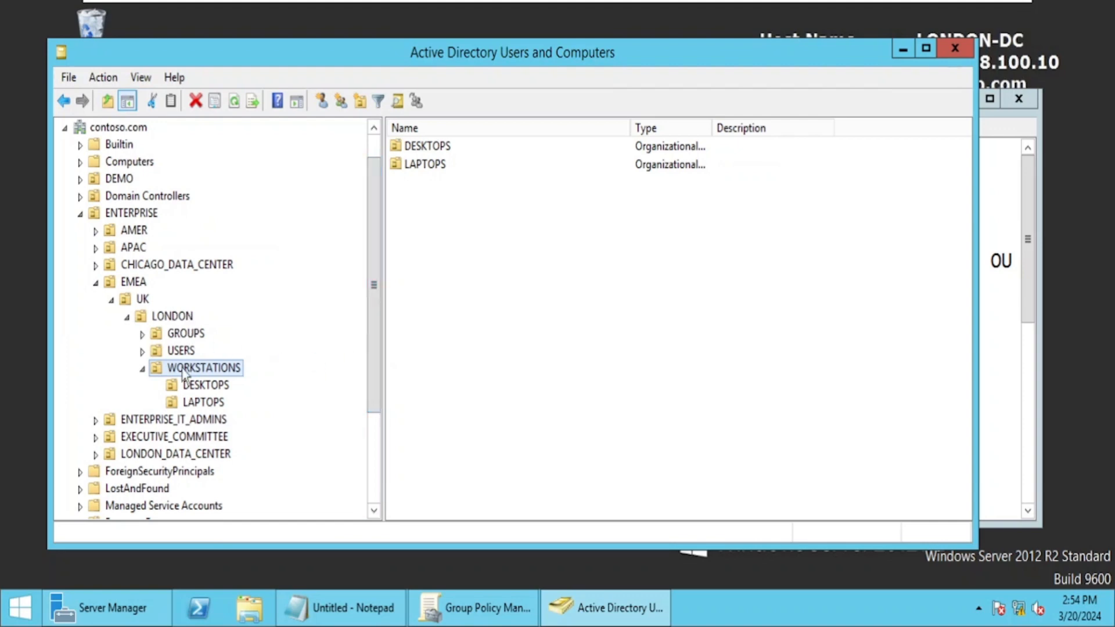
{"action": "left_click", "coordinate": [197, 386]}
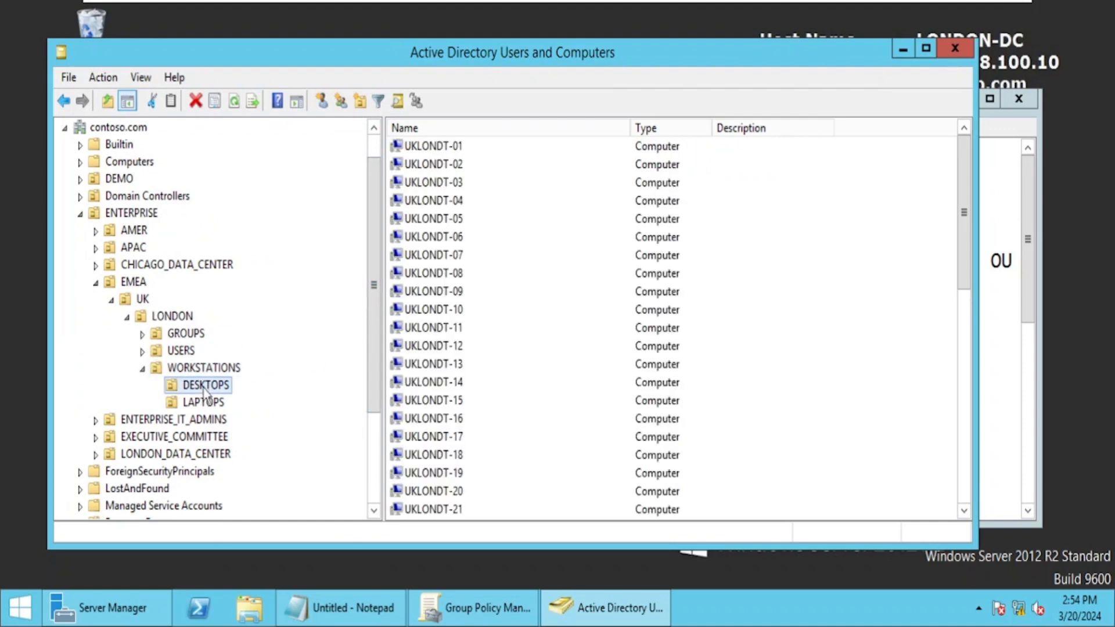
{"action": "left_click_drag", "start_coordinate": [964, 259], "coordinate": [964, 219]}
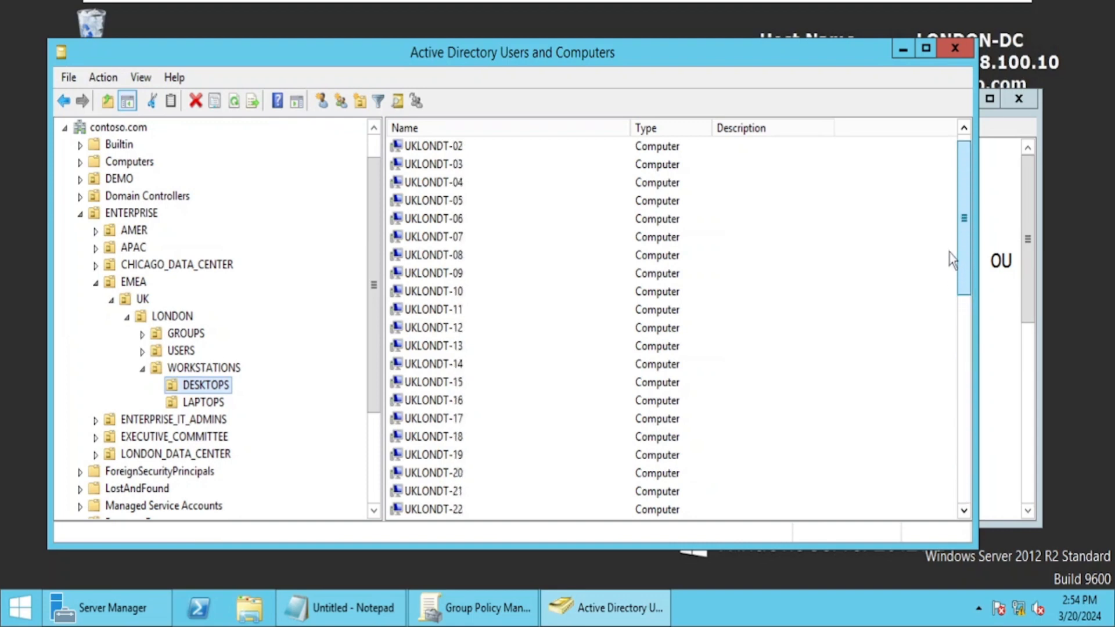
{"action": "left_click", "coordinate": [207, 402]}
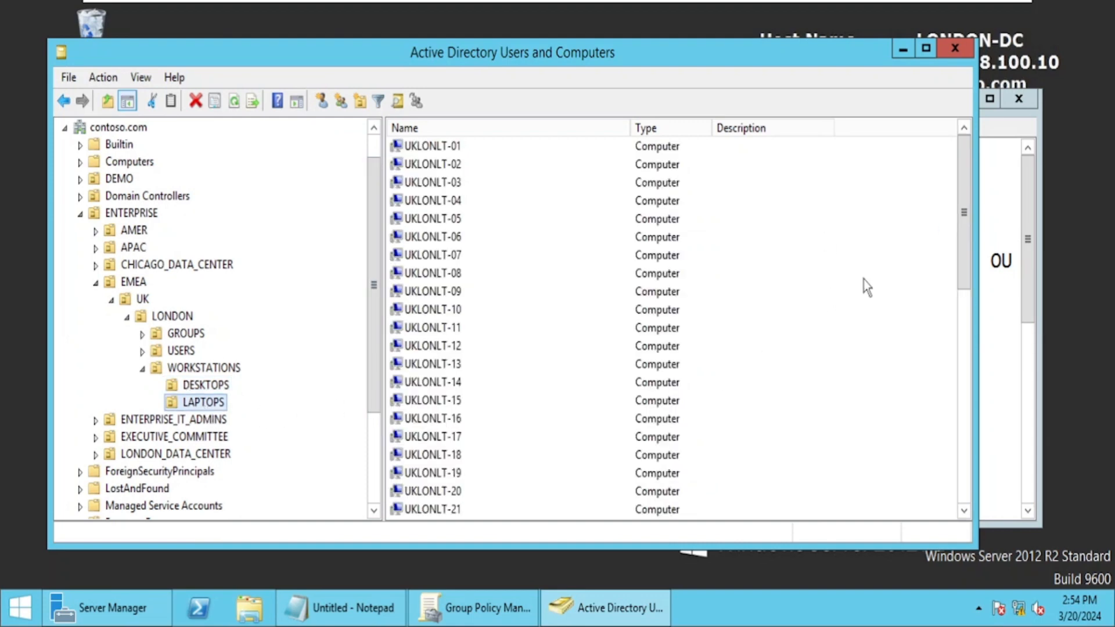
{"action": "left_click_drag", "start_coordinate": [966, 255], "coordinate": [981, 183]}
{"action": "left_click", "coordinate": [223, 371]}
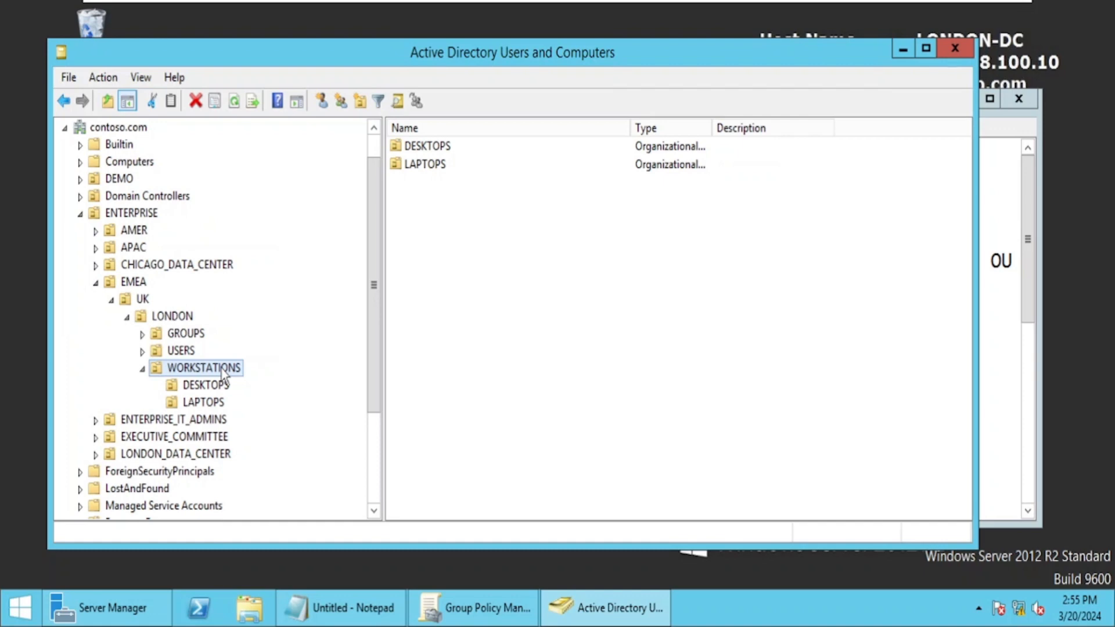
Step: Switch to the Notepad notes and read through the four planned steps for creating and applying a WMI filter to a GPO
{"action": "left_click", "coordinate": [350, 615]}
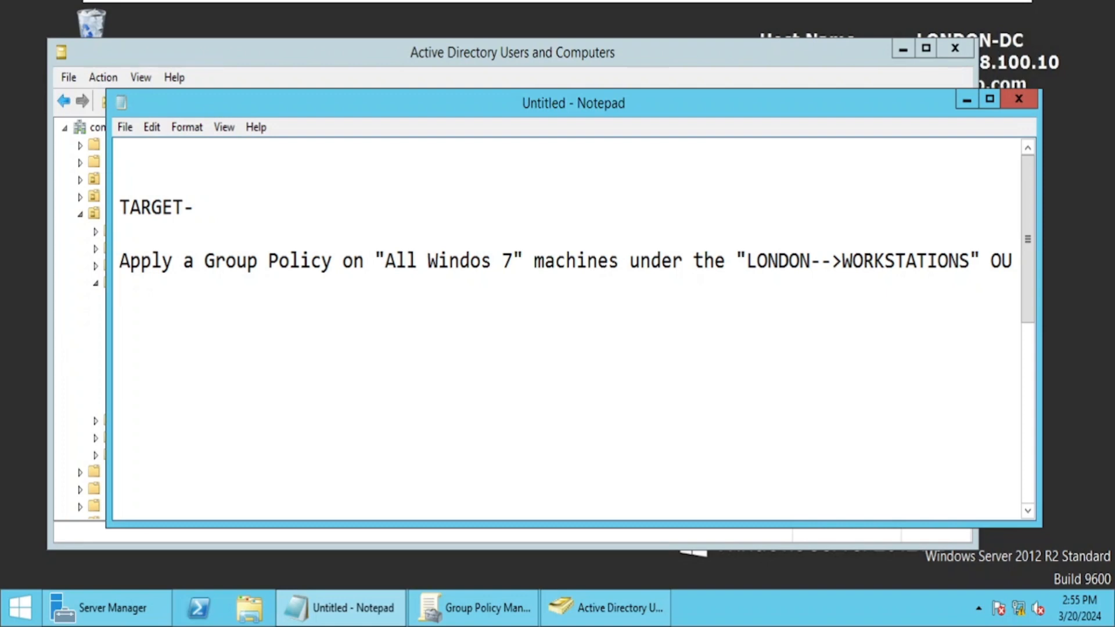
{"action": "scroll", "coordinate": [569, 325], "scroll_direction": "down", "scroll_amount": 3}
{"action": "scroll", "coordinate": [569, 325], "scroll_direction": "down", "scroll_amount": 1}
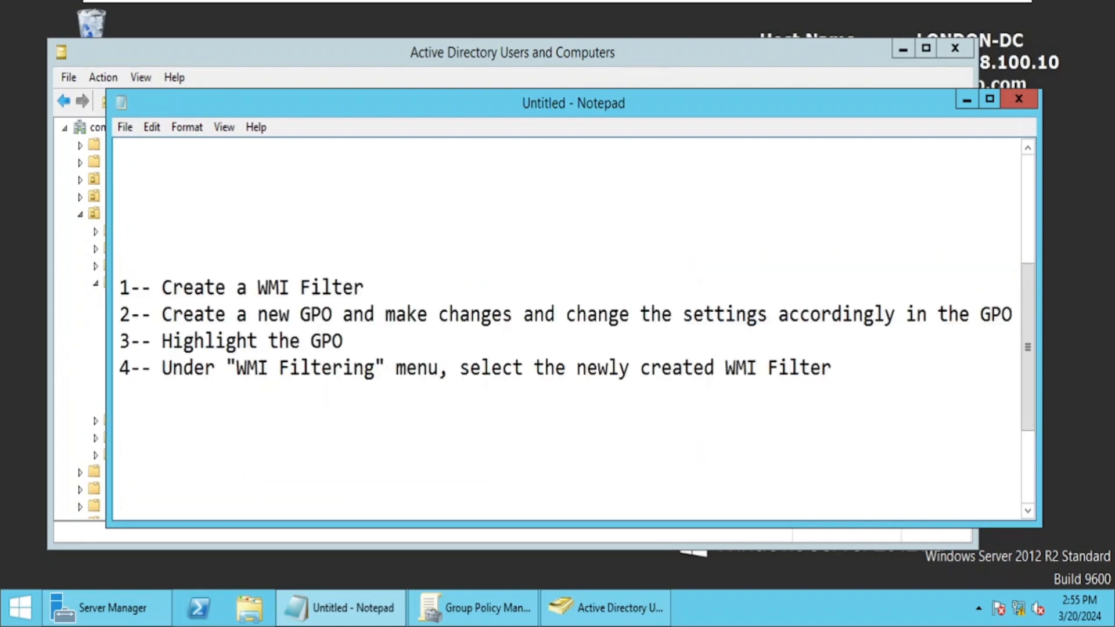
{"action": "left_click_drag", "start_coordinate": [364, 288], "coordinate": [140, 287]}
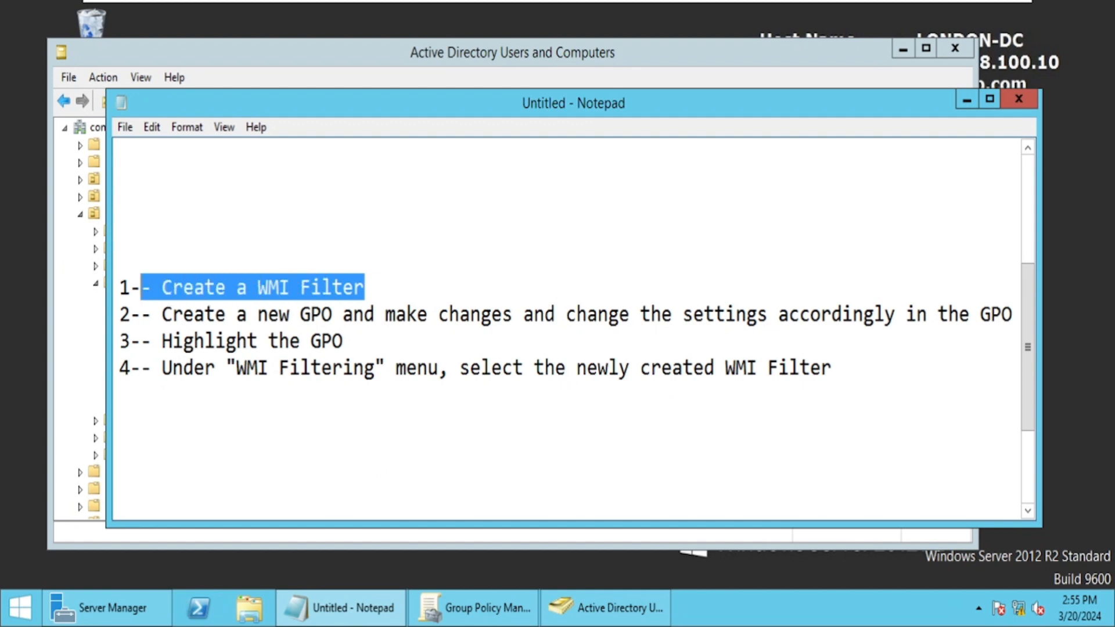
{"action": "left_click", "coordinate": [236, 342]}
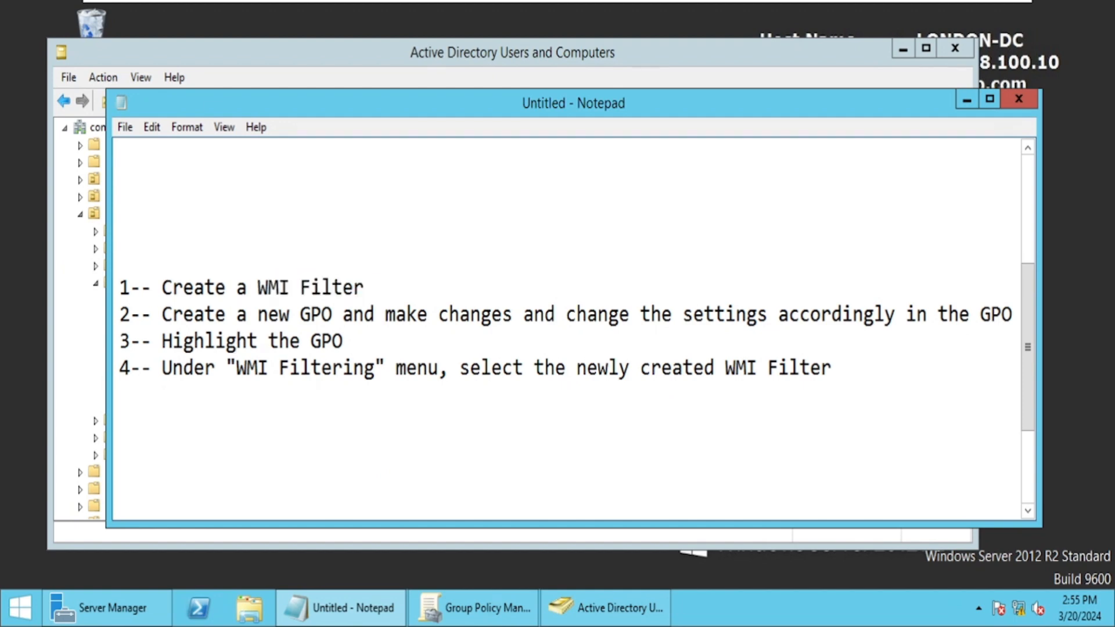
{"action": "left_click_drag", "start_coordinate": [161, 314], "coordinate": [715, 315]}
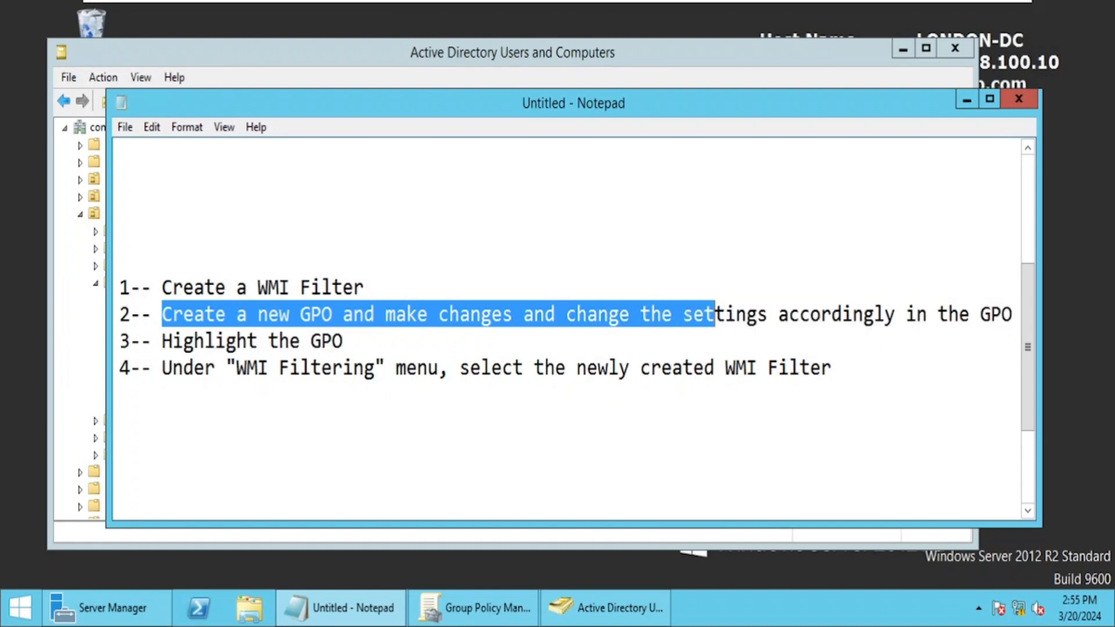
{"action": "left_click", "coordinate": [714, 314]}
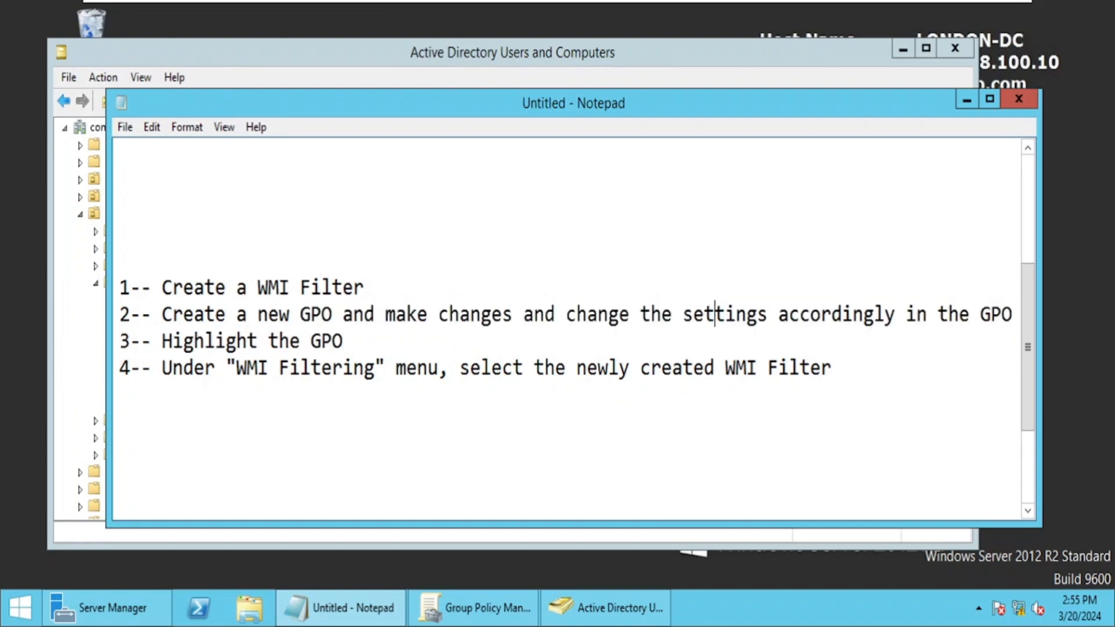
{"action": "mouse_move", "coordinate": [565, 314]}
{"action": "left_mouse_down"}
{"action": "mouse_move", "coordinate": [852, 314]}
{"action": "mouse_move", "coordinate": [565, 314]}
{"action": "left_mouse_up"}
{"action": "left_click", "coordinate": [768, 314]}
{"action": "left_click", "coordinate": [853, 314]}
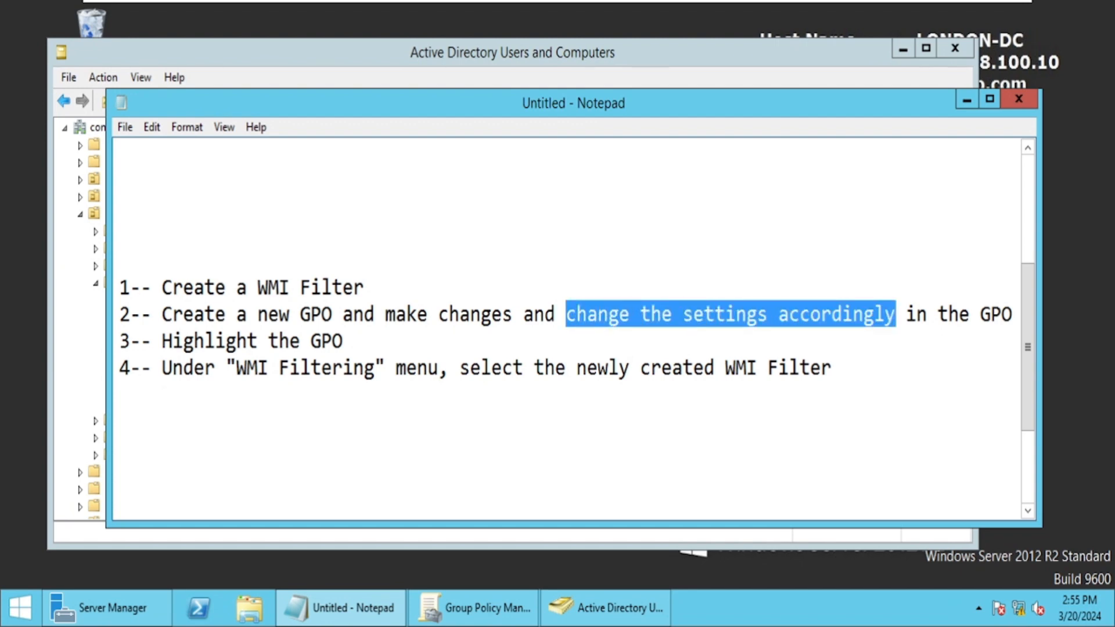
{"action": "left_click", "coordinate": [565, 314]}
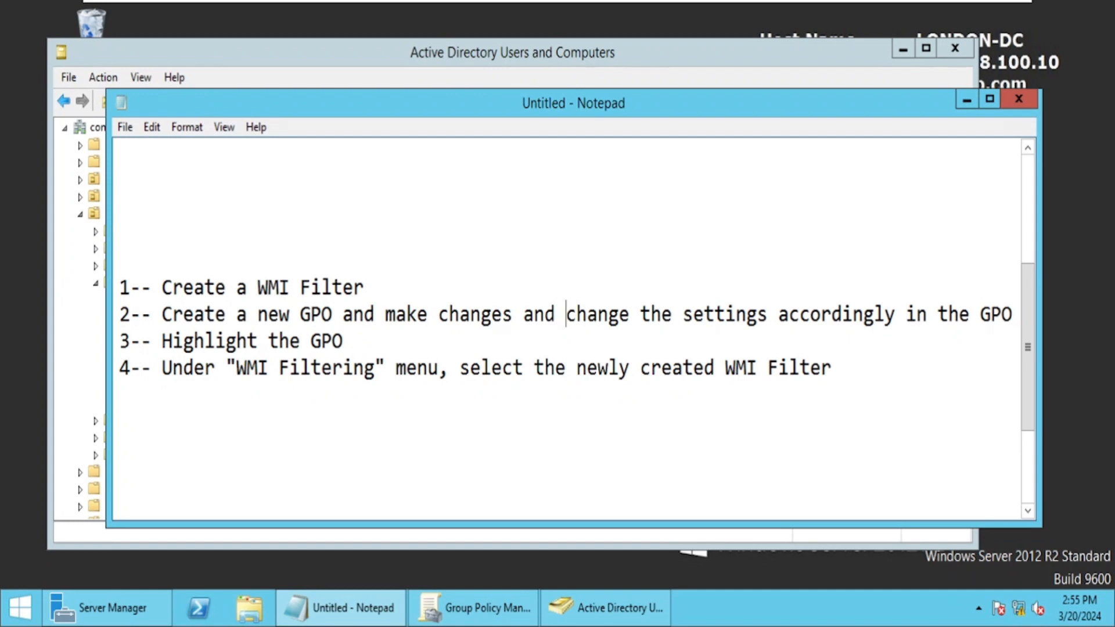
{"action": "left_click_drag", "start_coordinate": [501, 314], "coordinate": [672, 314]}
{"action": "left_click", "coordinate": [682, 314]}
{"action": "left_click_drag", "start_coordinate": [162, 314], "coordinate": [982, 314]}
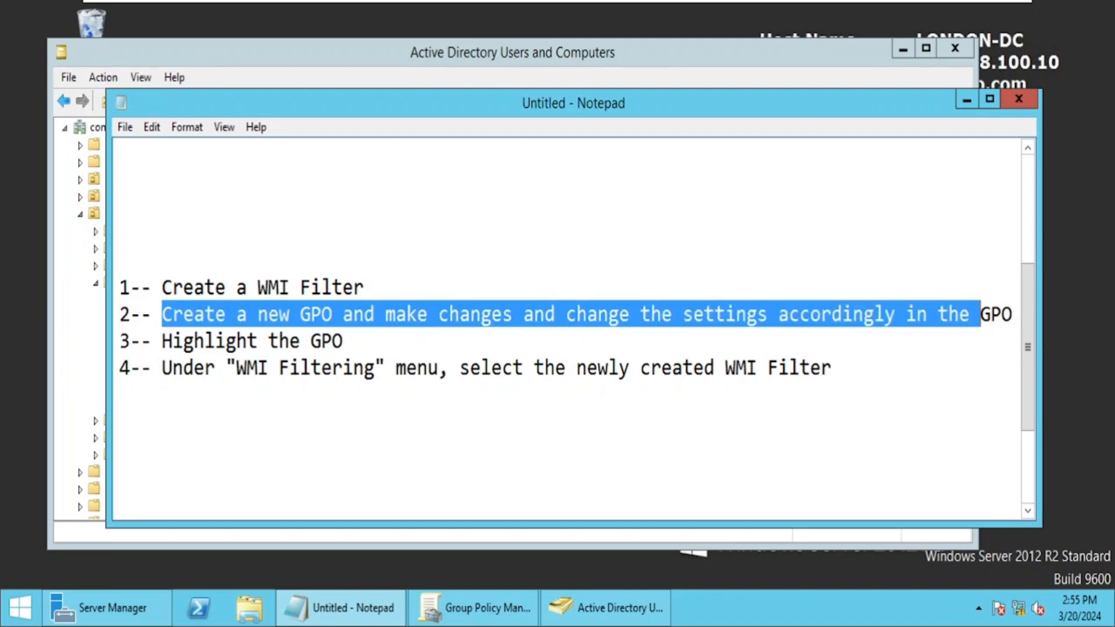
{"action": "left_click", "coordinate": [982, 314]}
{"action": "left_click_drag", "start_coordinate": [149, 341], "coordinate": [345, 341]}
{"action": "left_click", "coordinate": [343, 340]}
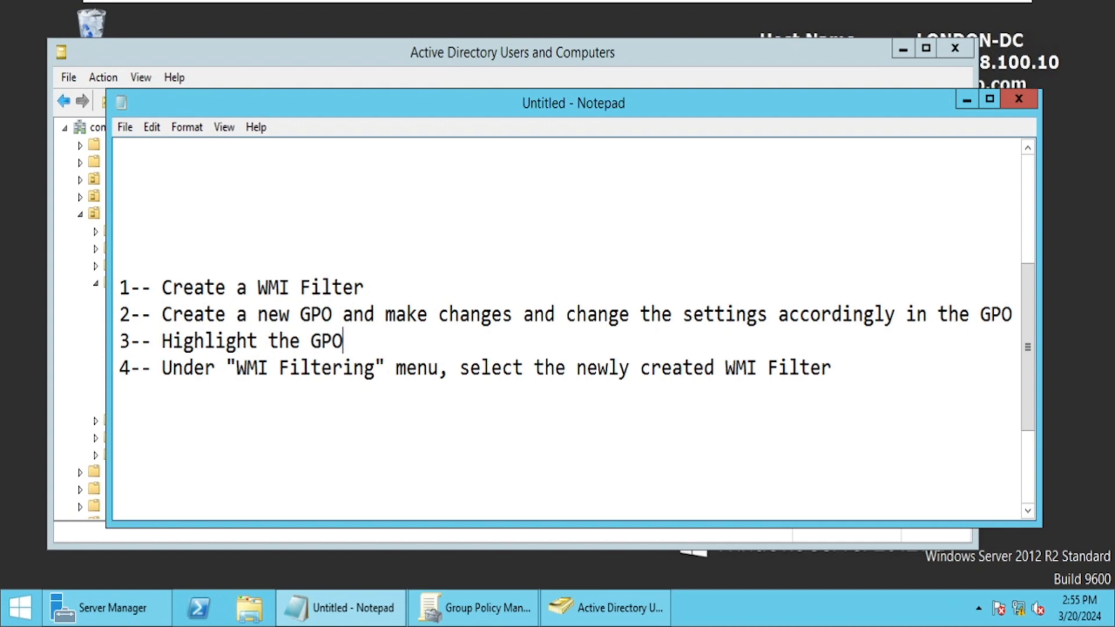
{"action": "left_click_drag", "start_coordinate": [162, 367], "coordinate": [353, 368]}
{"action": "left_click", "coordinate": [353, 368]}
{"action": "left_click_drag", "start_coordinate": [459, 368], "coordinate": [831, 367]}
{"action": "left_click", "coordinate": [831, 367]}
Step: Add several blank lines below the Win32_OperatingSystem query at the end of the notes
{"action": "scroll", "coordinate": [566, 328], "scroll_direction": "down", "scroll_amount": 2}
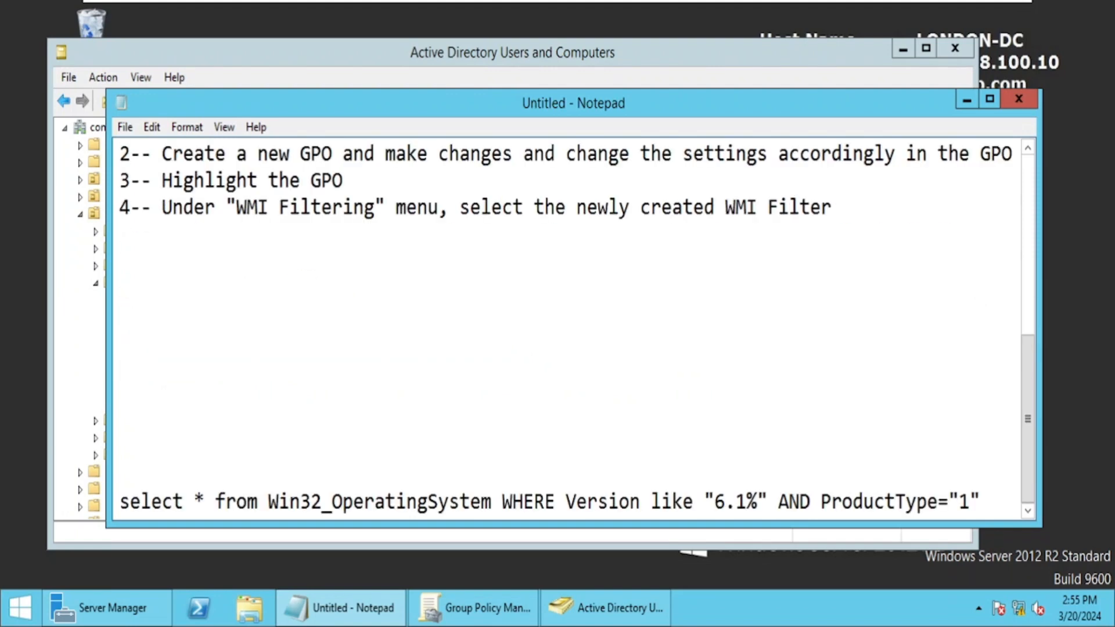
{"action": "left_click", "coordinate": [981, 501]}
{"action": "key", "text": "Return"}
{"action": "key", "text": "Return"}
{"action": "key", "text": "Return"}
{"action": "key", "text": "Return"}
{"action": "key", "text": "Return"}
{"action": "key", "text": "Return"}
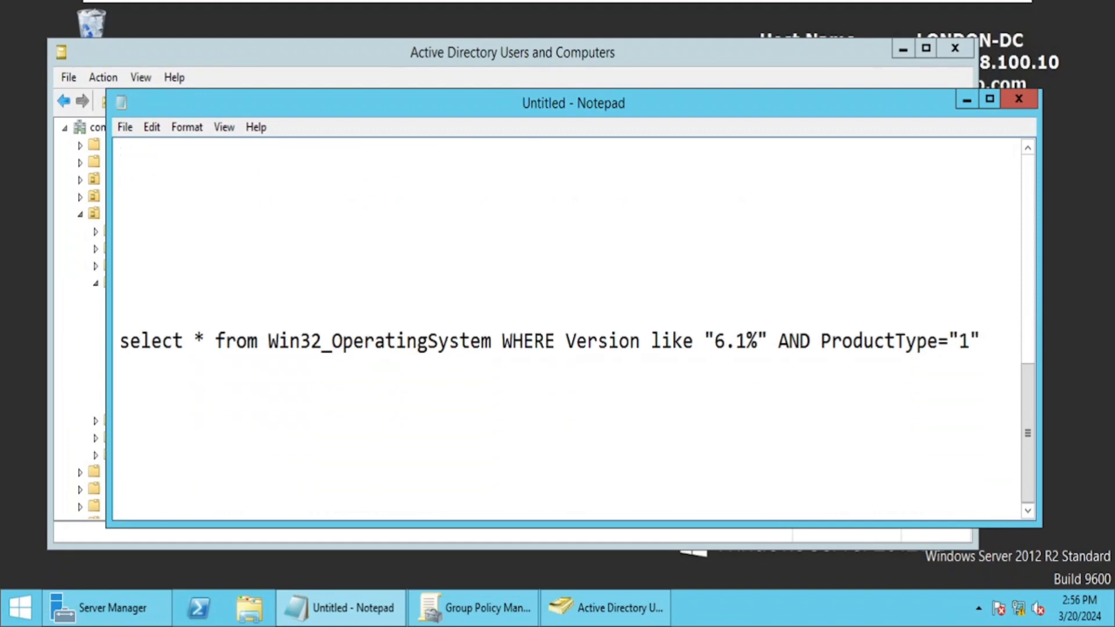
Step: Examine the query's Win32_OperatingSystem class, version and ProductType conditions, and reread the plan's first step about creating a WMI filter
{"action": "left_click_drag", "start_coordinate": [120, 341], "coordinate": [205, 341]}
{"action": "left_click", "coordinate": [120, 367]}
{"action": "left_click", "coordinate": [268, 341]}
{"action": "left_click_drag", "start_coordinate": [268, 340], "coordinate": [492, 341]}
{"action": "left_click", "coordinate": [120, 367]}
{"action": "left_click_drag", "start_coordinate": [715, 341], "coordinate": [758, 341]}
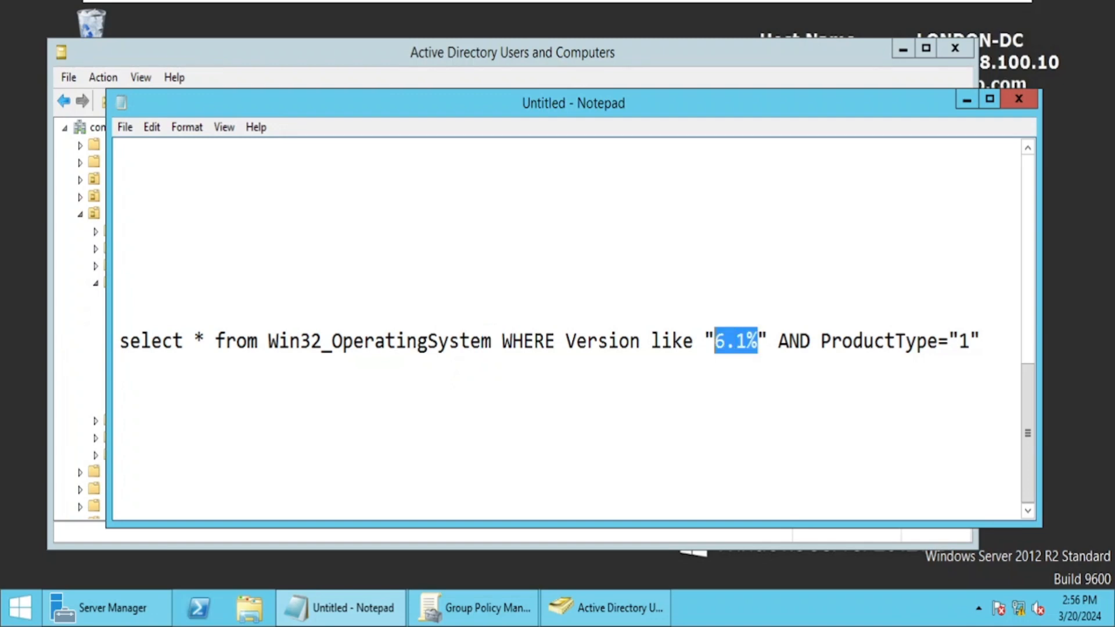
{"action": "left_click", "coordinate": [714, 341]}
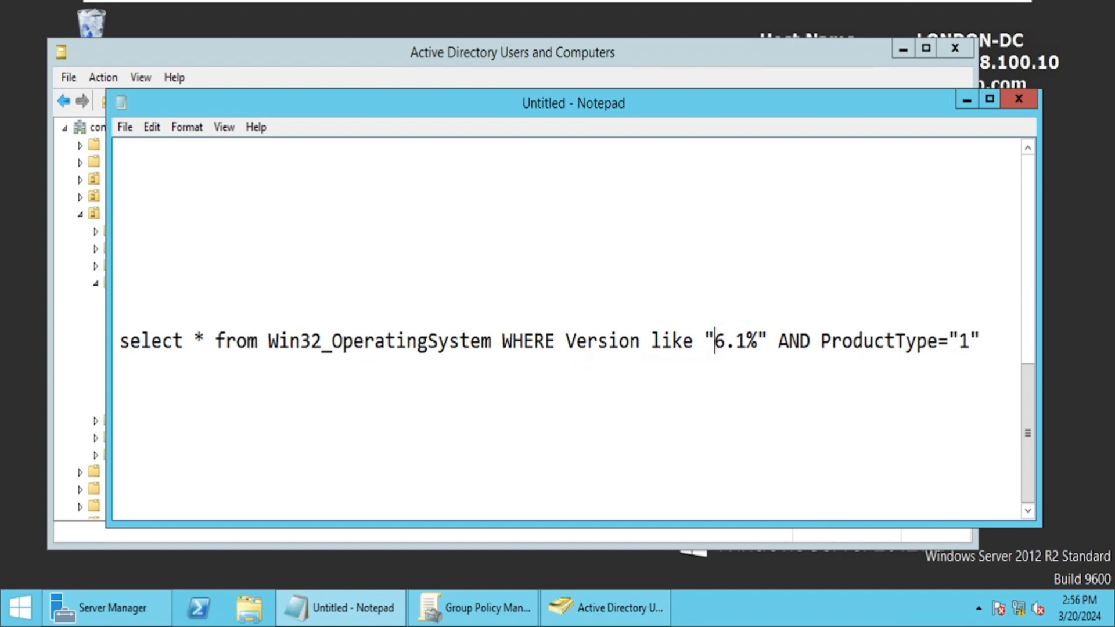
{"action": "left_click_drag", "start_coordinate": [971, 341], "coordinate": [959, 341]}
{"action": "left_click", "coordinate": [959, 341]}
{"action": "left_click_drag", "start_coordinate": [981, 341], "coordinate": [120, 341]}
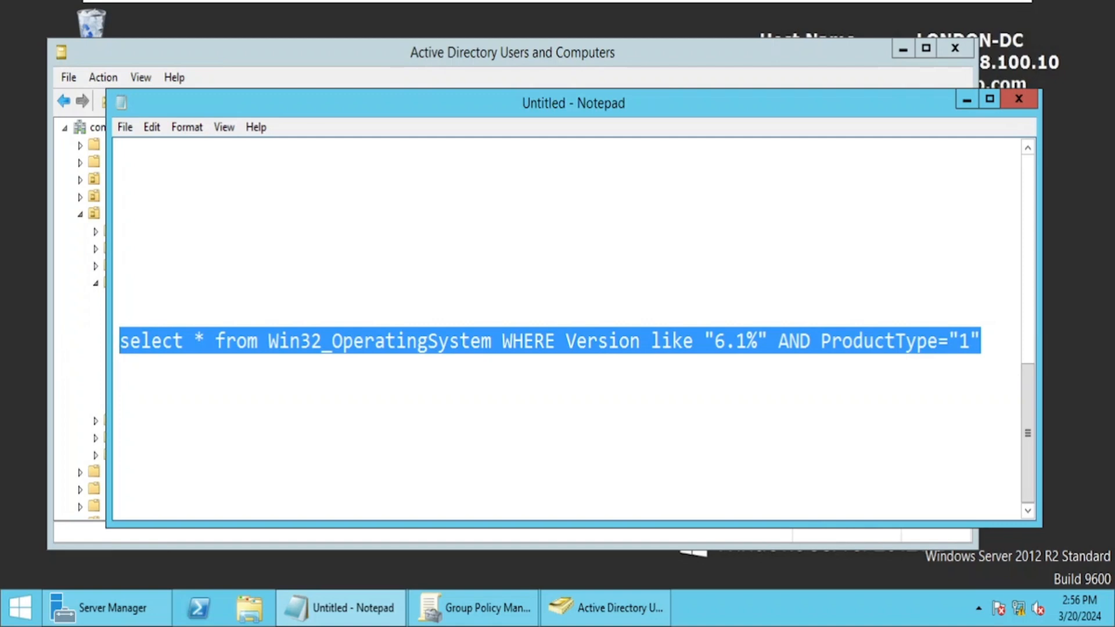
{"action": "scroll", "coordinate": [568, 328], "scroll_direction": "up", "scroll_amount": 4}
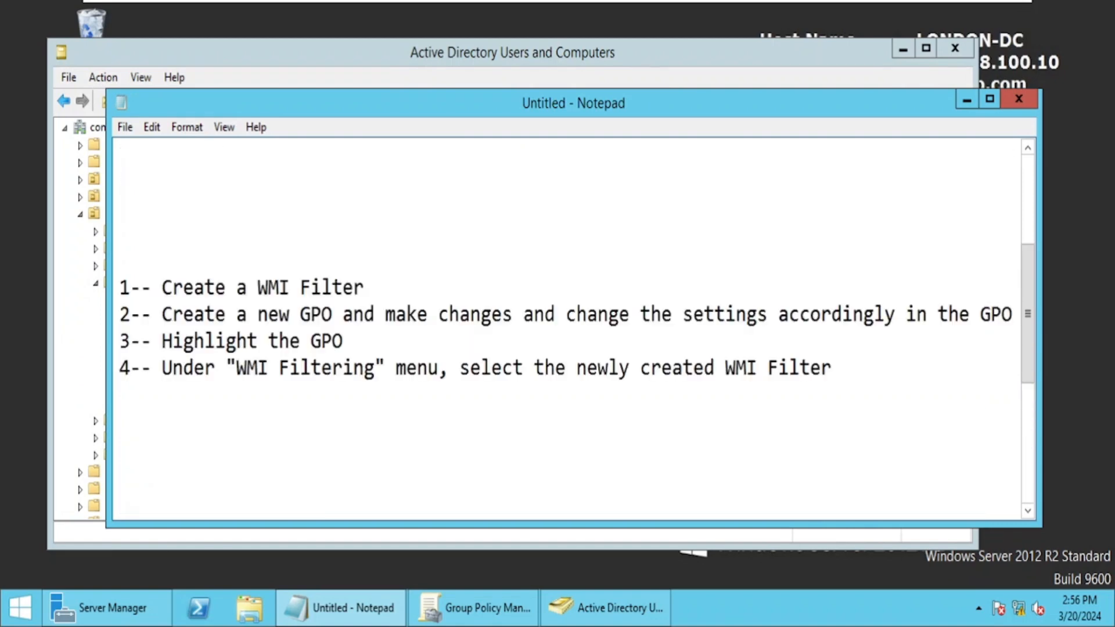
{"action": "left_click_drag", "start_coordinate": [161, 287], "coordinate": [364, 287]}
{"action": "left_click", "coordinate": [366, 287]}
Step: Copy the full Win32_OperatingSystem query line with Version like "6.1%" and ProductType="1" from the notes
{"action": "scroll", "coordinate": [569, 328], "scroll_direction": "down", "scroll_amount": 4}
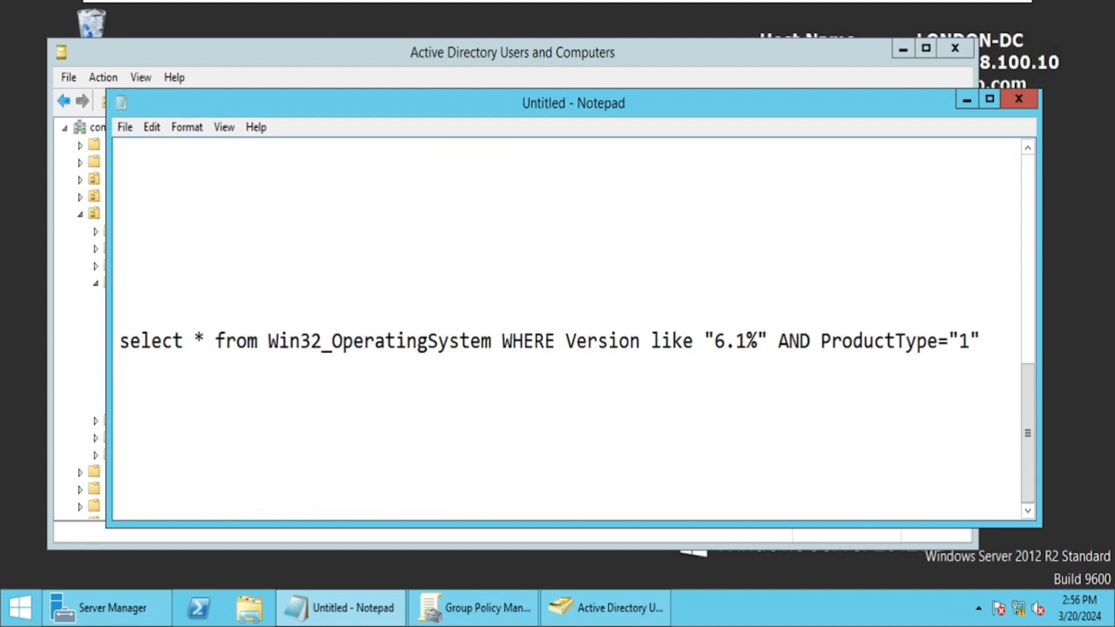
{"action": "double_click", "coordinate": [459, 340]}
{"action": "left_click", "coordinate": [459, 341]}
{"action": "left_click_drag", "start_coordinate": [979, 341], "coordinate": [119, 340]}
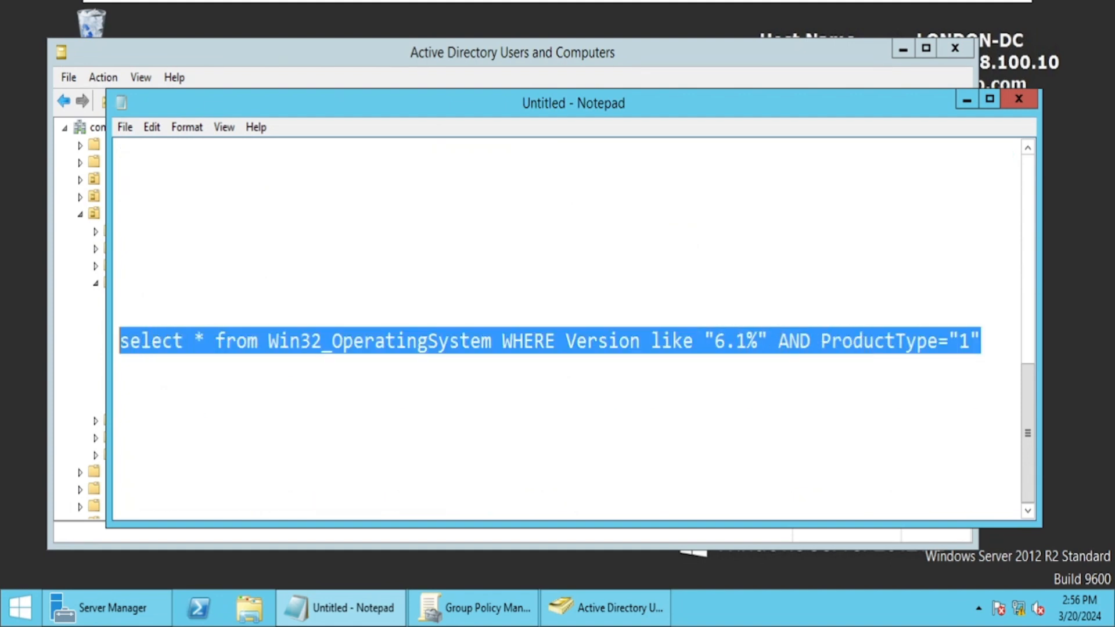
{"action": "right_click", "coordinate": [176, 344]}
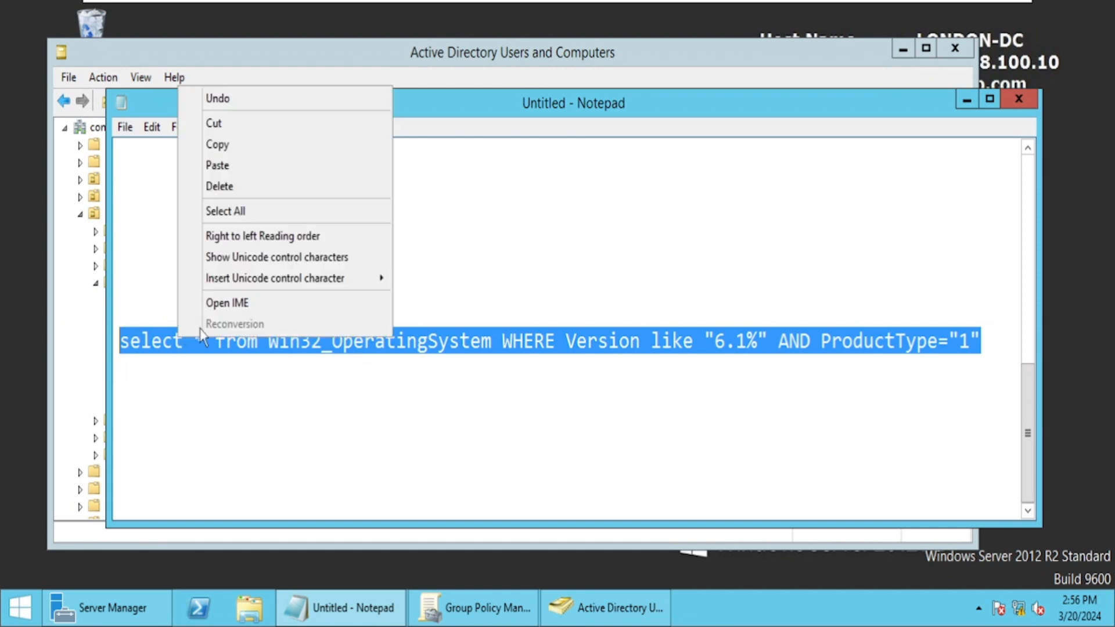
{"action": "left_click", "coordinate": [248, 145]}
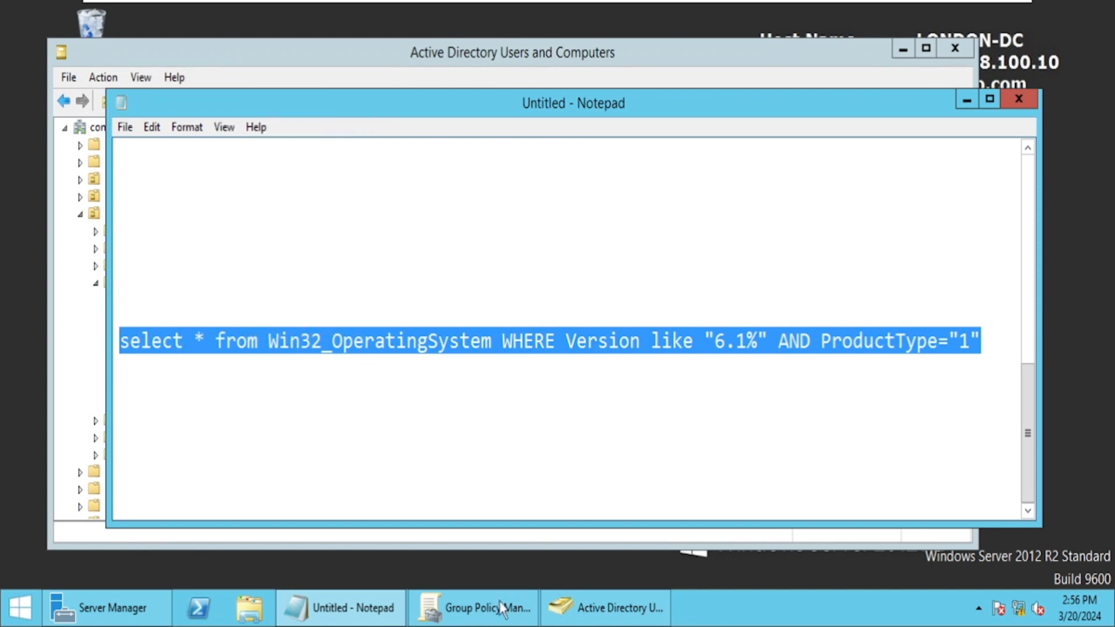
Step: Switch to Group Policy Management and start a new WMI filter in contoso.com named "Windows 7 Only"
{"action": "left_click", "coordinate": [482, 608]}
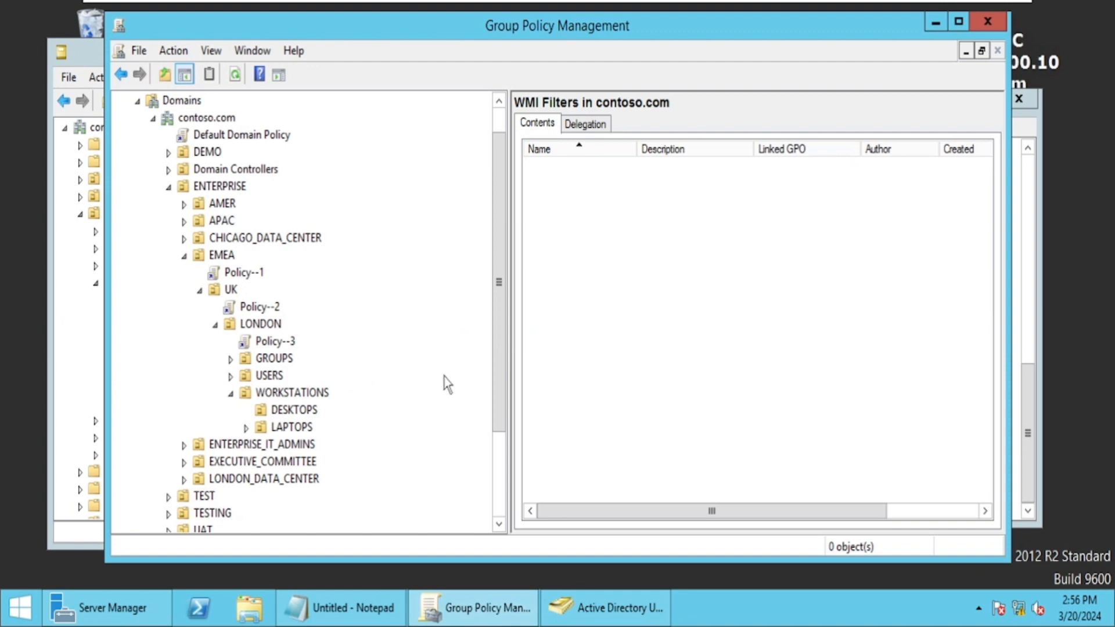
{"action": "left_click_drag", "start_coordinate": [498, 391], "coordinate": [497, 498]}
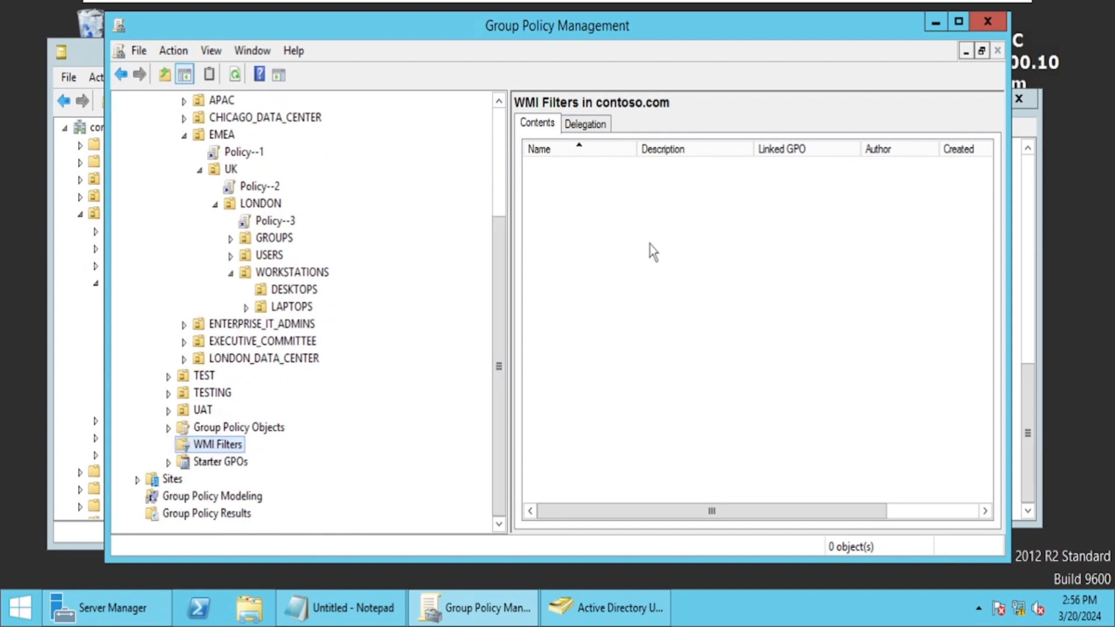
{"action": "right_click", "coordinate": [233, 451]}
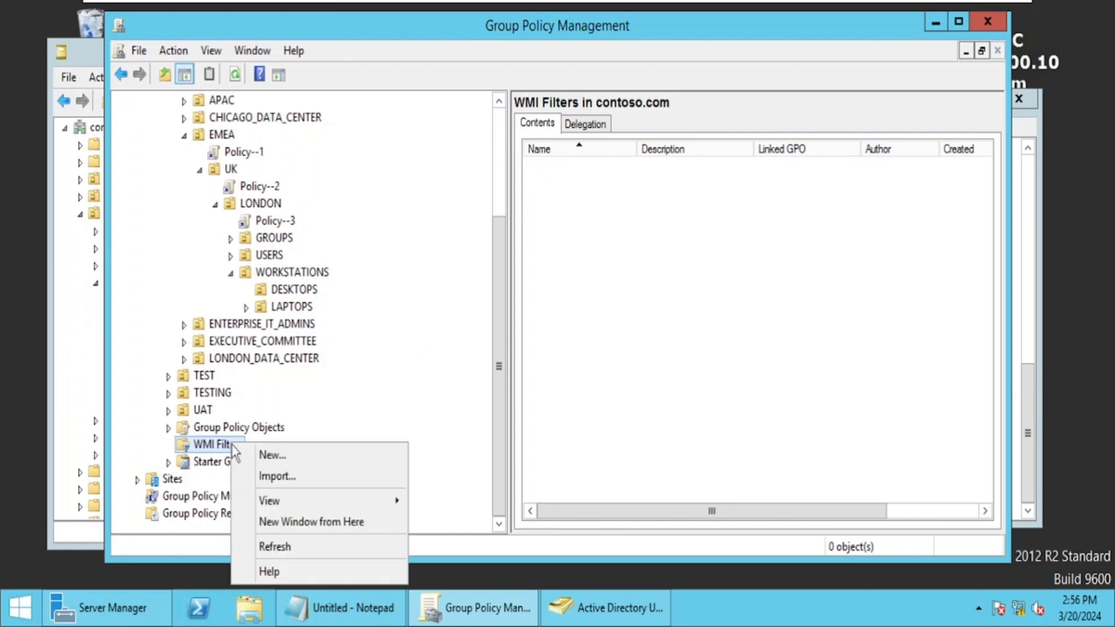
{"action": "left_click", "coordinate": [272, 455]}
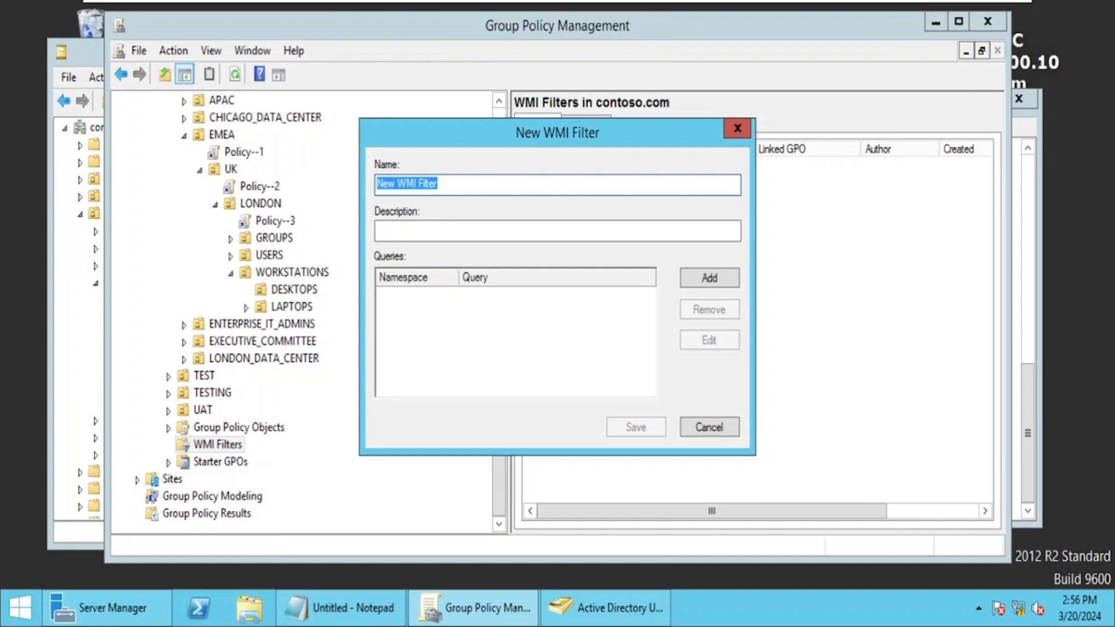
{"action": "left_click", "coordinate": [558, 185]}
{"action": "key", "text": "ctrl+shift+Left"}
{"action": "key", "text": "ctrl+shift+Left"}
{"action": "key", "text": "ctrl+shift+Left"}
{"action": "type", "text": "Window"}
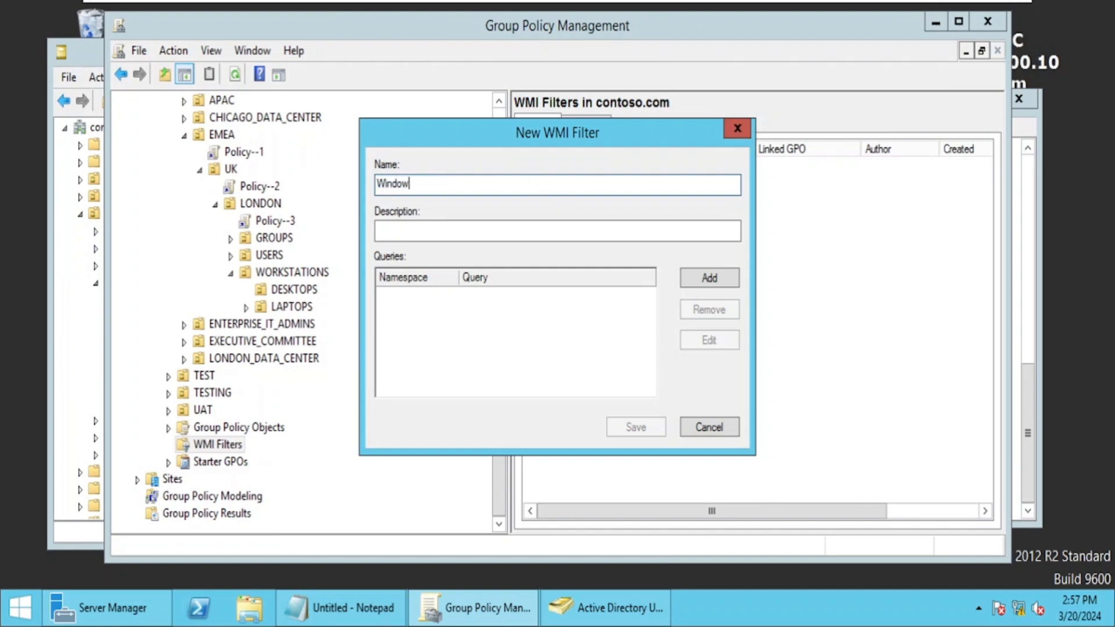
{"action": "type", "text": "s 7 Only"}
Step: Start a query in the new WMI filter with namespace root\CIMv2 and paste the copied Win32_OperatingSystem statement into it
{"action": "left_click", "coordinate": [711, 278]}
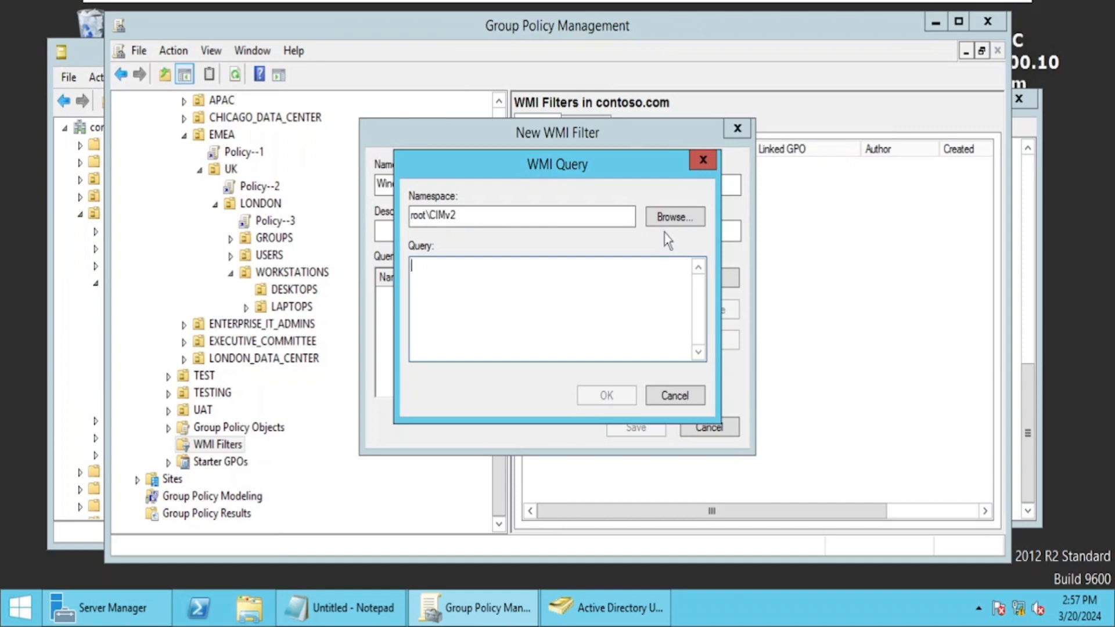
{"action": "left_click", "coordinate": [669, 261]}
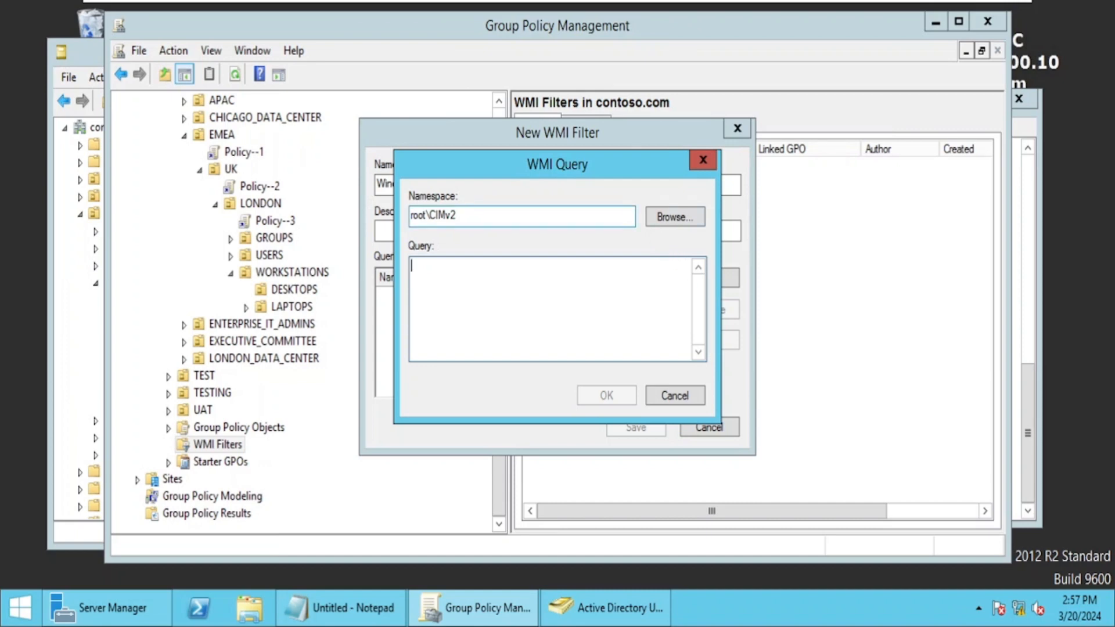
{"action": "left_click_drag", "start_coordinate": [429, 215], "coordinate": [459, 215]}
{"action": "left_click", "coordinate": [465, 215]}
{"action": "left_click", "coordinate": [464, 279]}
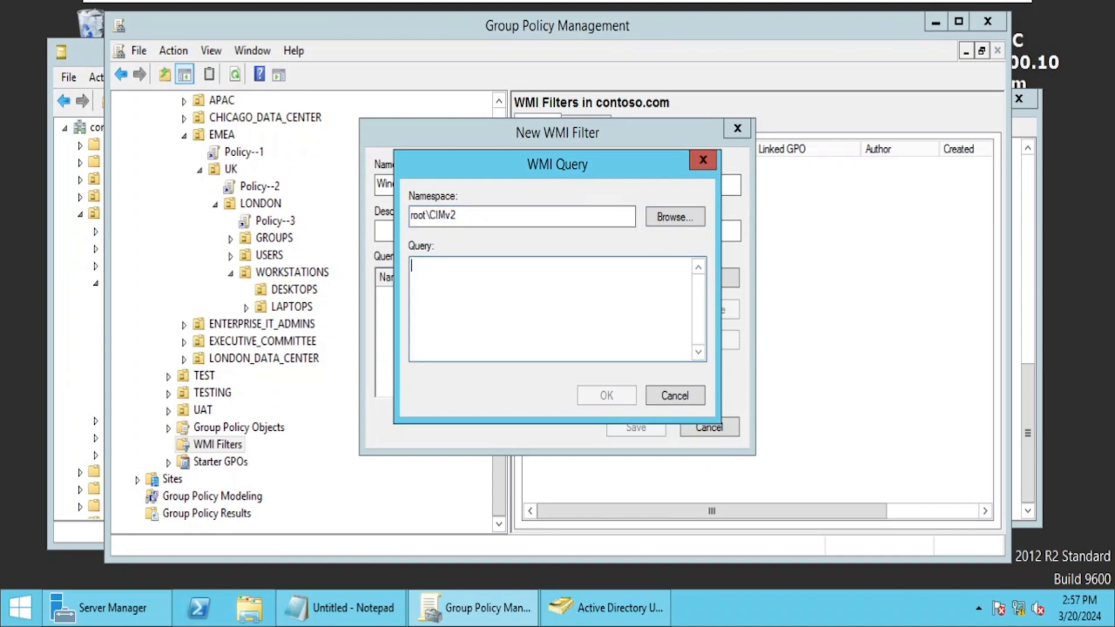
{"action": "key", "text": "ctrl+v"}
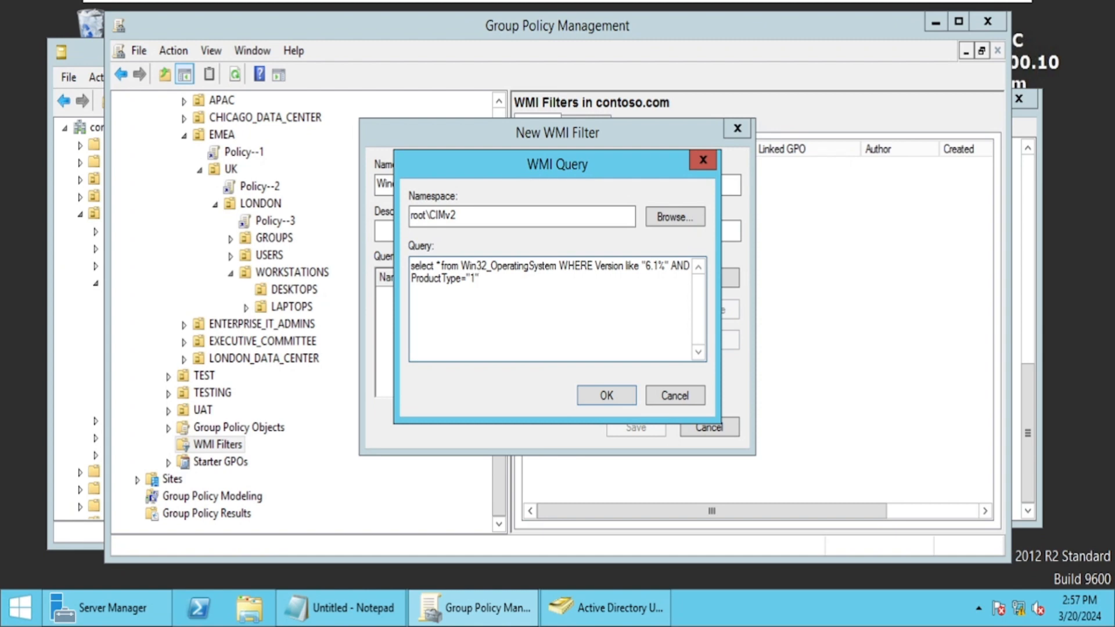
{"action": "key", "text": "ctrl+a"}
{"action": "left_click", "coordinate": [481, 279]}
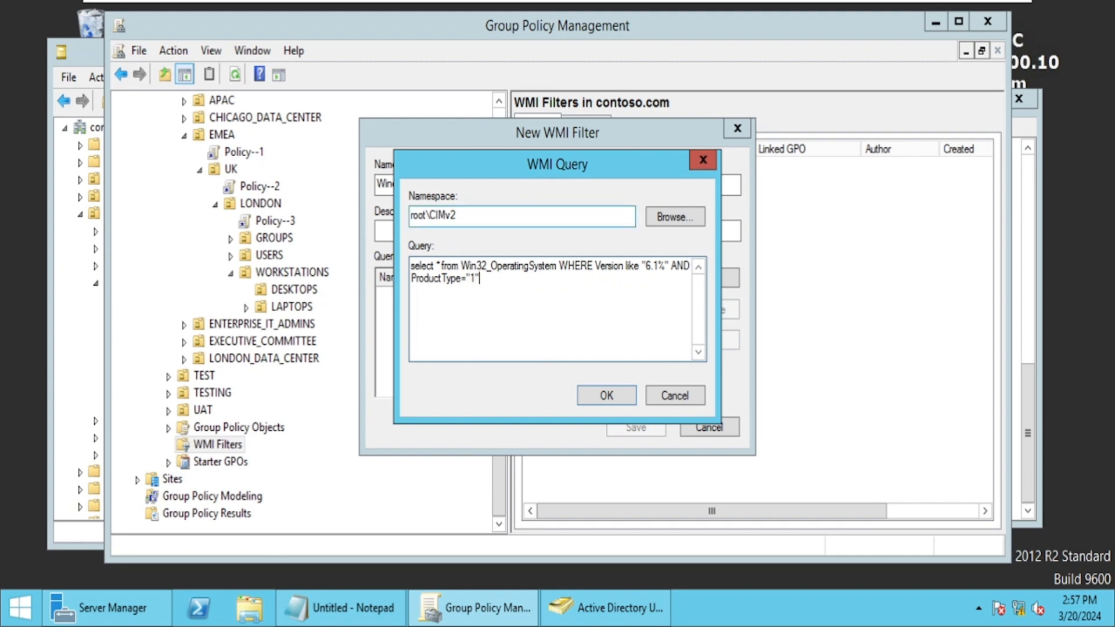
Step: Accept the query with the root\CIMv2 namespace and save the Windows 7 Only filter
{"action": "left_click_drag", "start_coordinate": [462, 216], "coordinate": [430, 216]}
{"action": "left_click", "coordinate": [471, 216]}
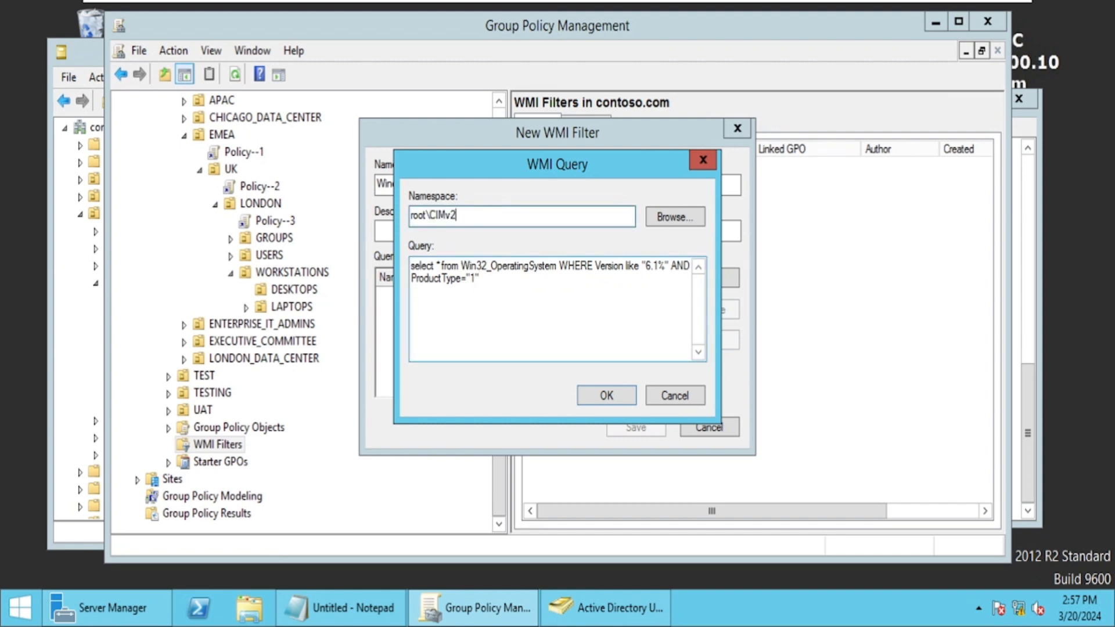
{"action": "left_click", "coordinate": [598, 396]}
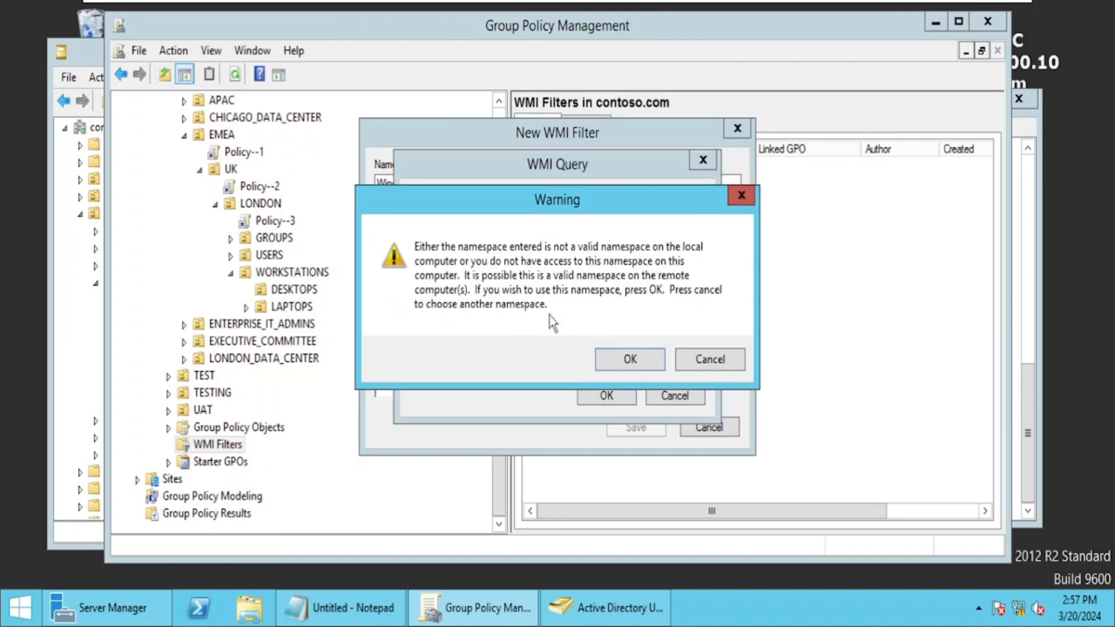
{"action": "left_click", "coordinate": [631, 360]}
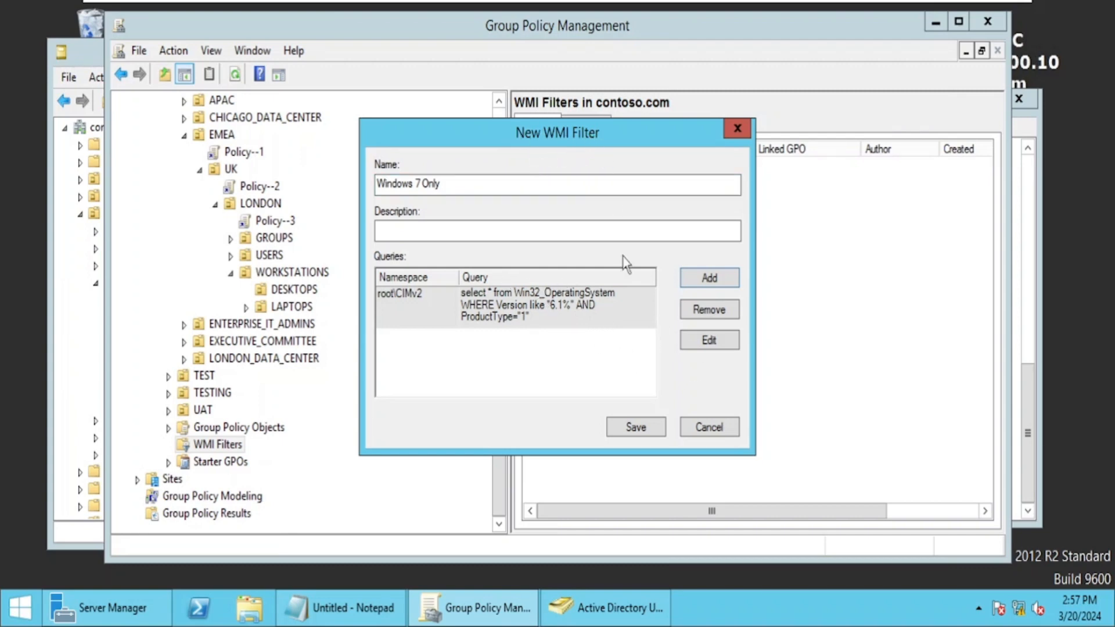
{"action": "left_click", "coordinate": [636, 426]}
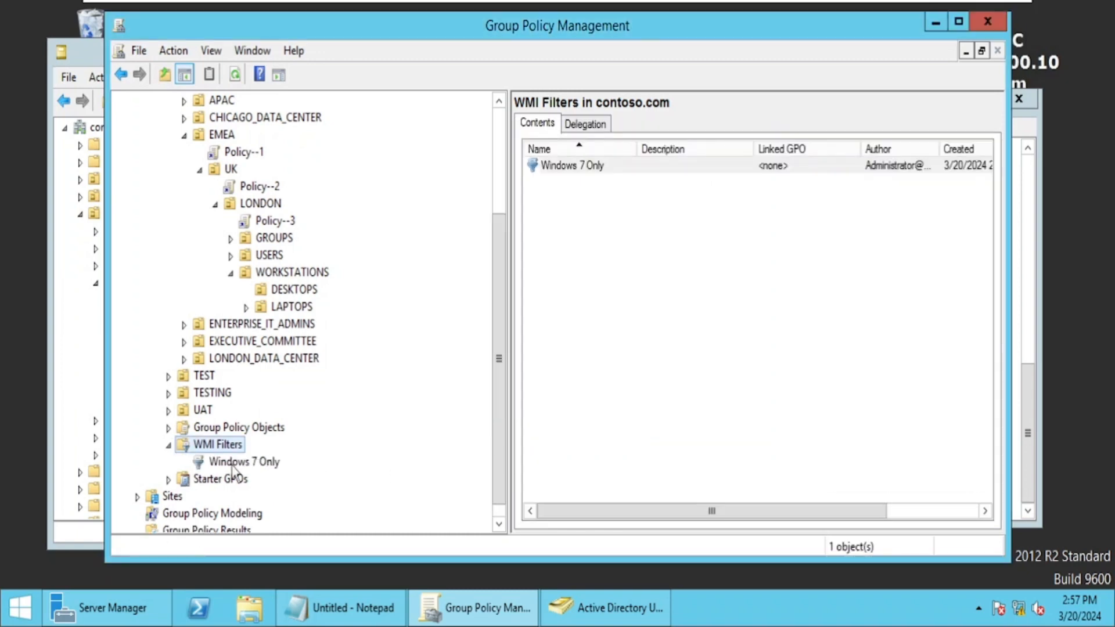
Step: View the Windows 7 Only filter's details and reread the notes' second step about creating a new GPO
{"action": "left_click", "coordinate": [268, 462]}
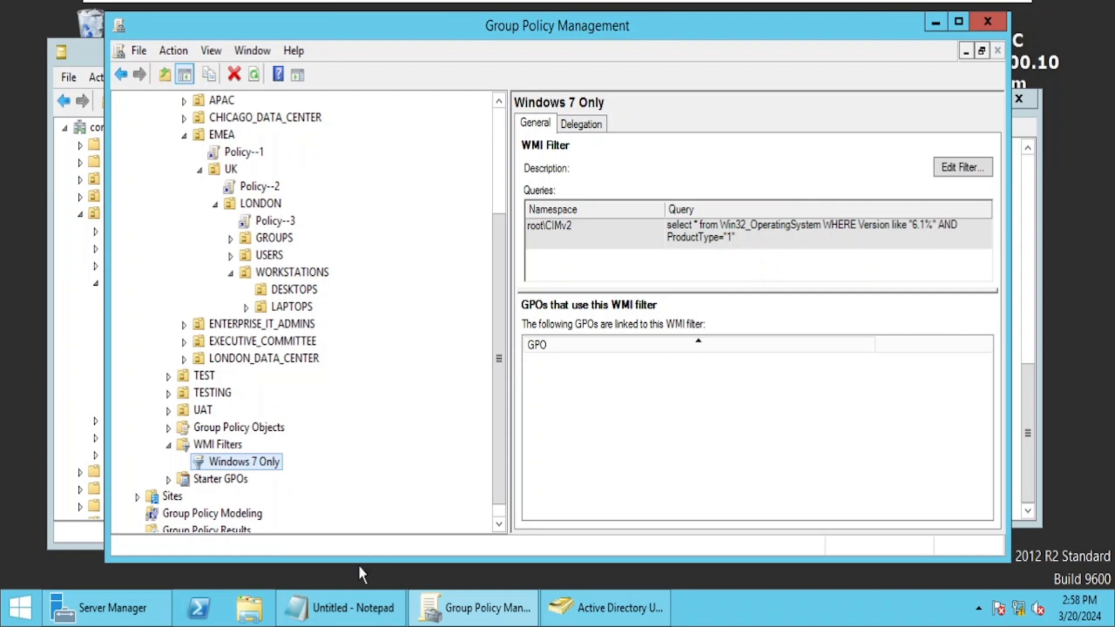
{"action": "left_click", "coordinate": [343, 604]}
{"action": "scroll", "coordinate": [566, 325], "scroll_direction": "up", "scroll_amount": 4}
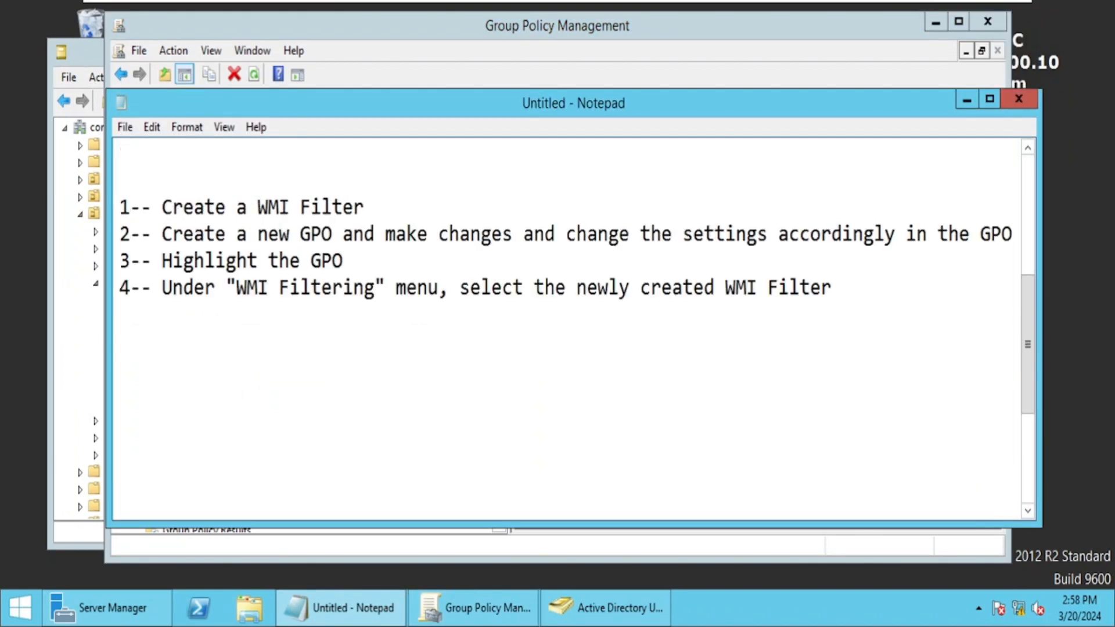
{"action": "left_click_drag", "start_coordinate": [161, 233], "coordinate": [852, 233]}
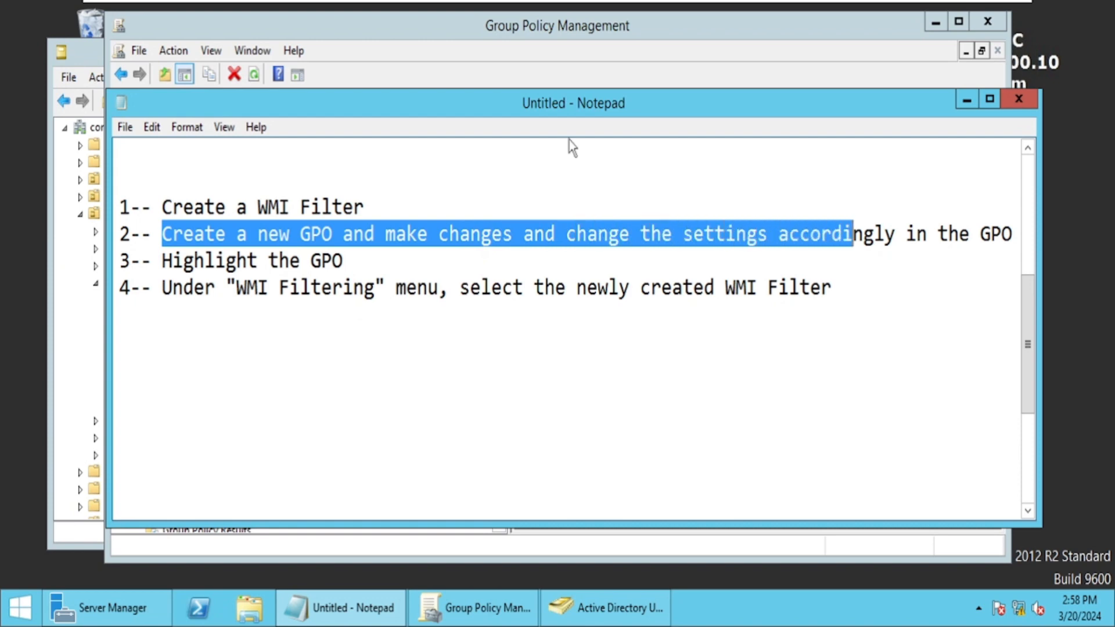
{"action": "left_click", "coordinate": [404, 36]}
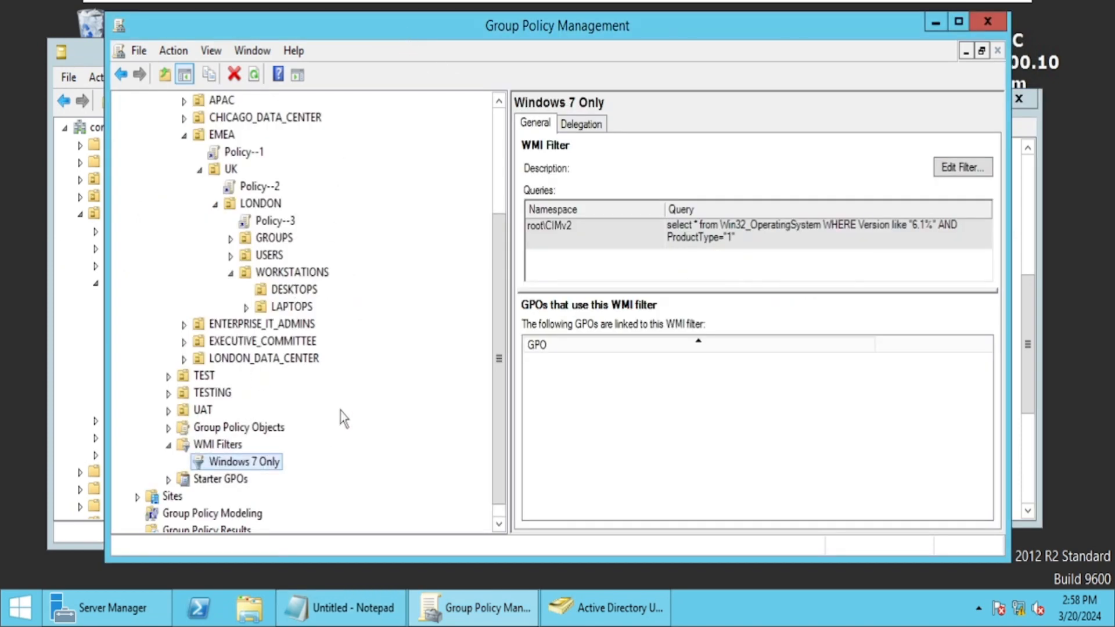
Step: Create a new GPO under contoso.com's Group Policy Objects named "LONDON WORKSTATIONS - WIN-7 ONLY"
{"action": "left_click", "coordinate": [221, 429]}
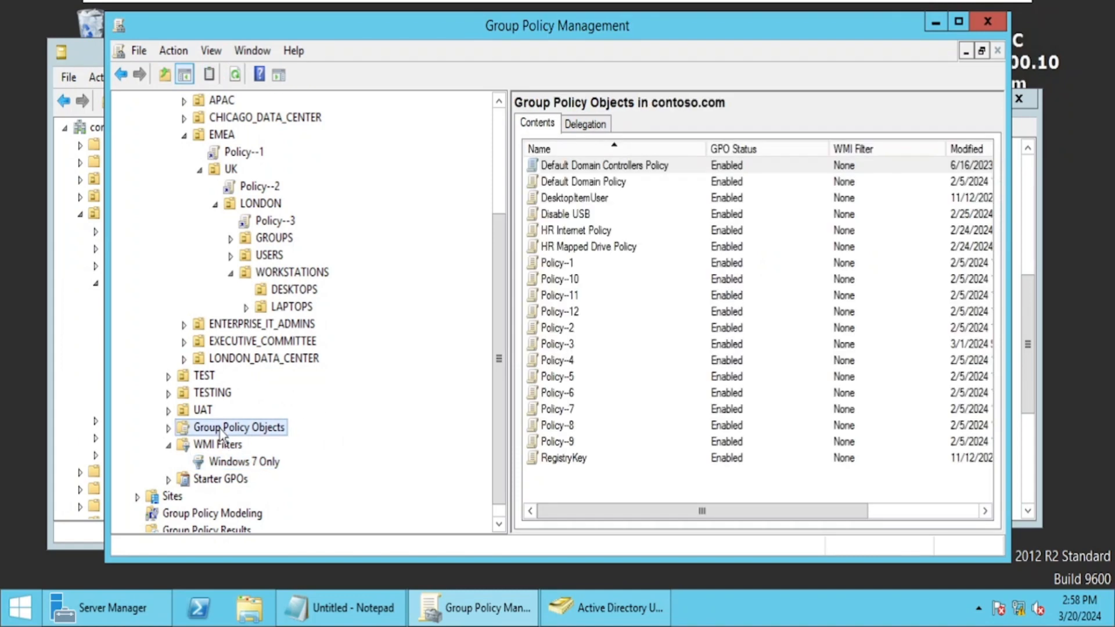
{"action": "right_click", "coordinate": [221, 431]}
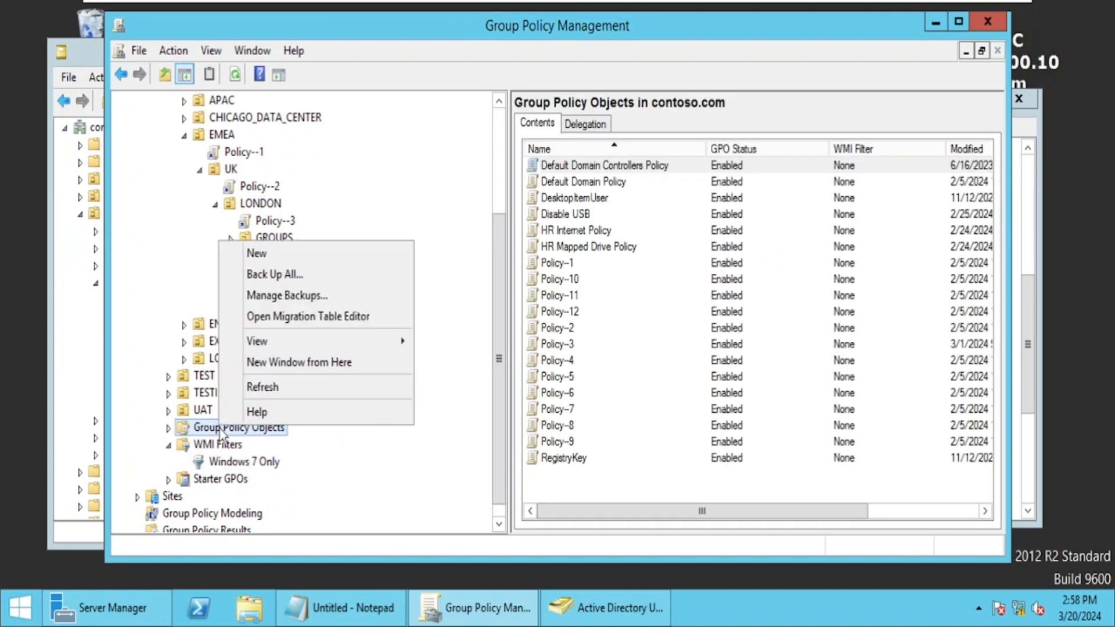
{"action": "left_click", "coordinate": [333, 259]}
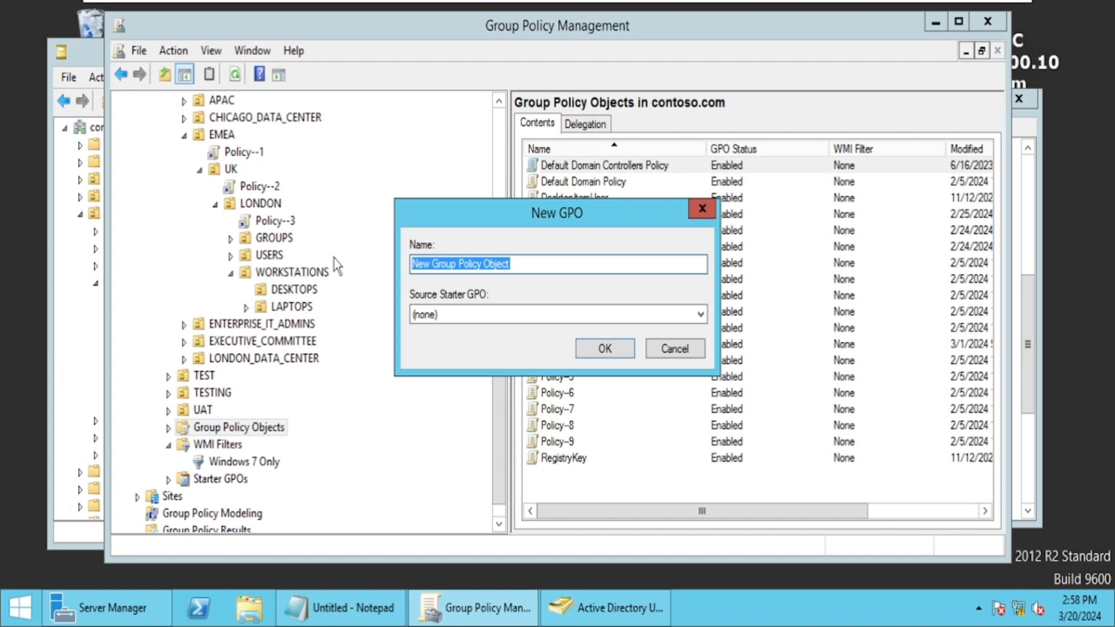
{"action": "type", "text": "LON"}
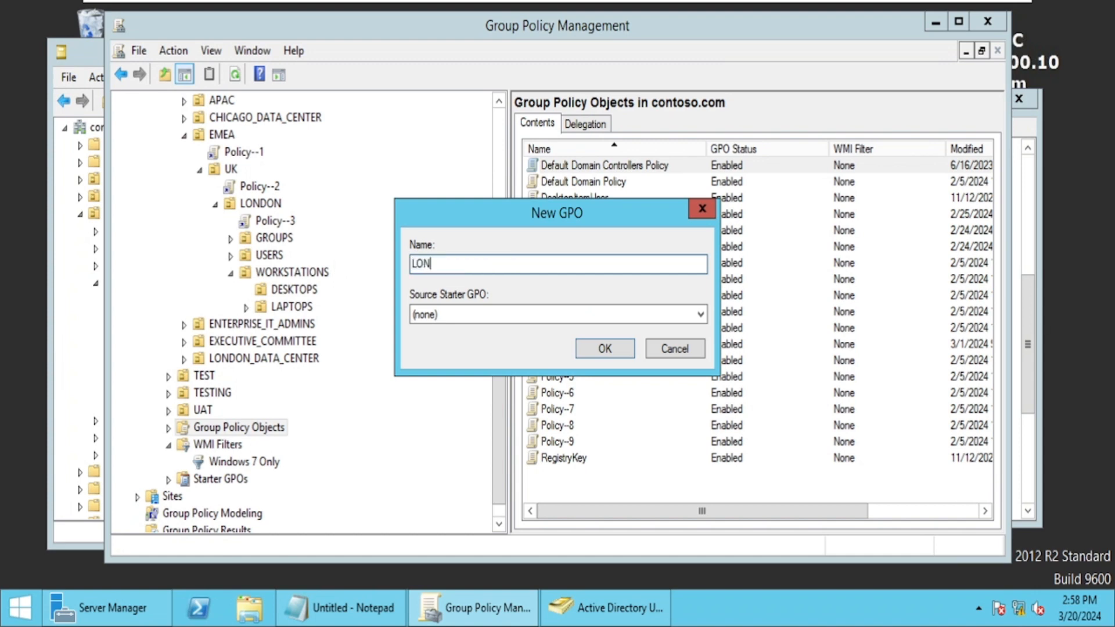
{"action": "type", "text": "DON WORKSTATIONS - "}
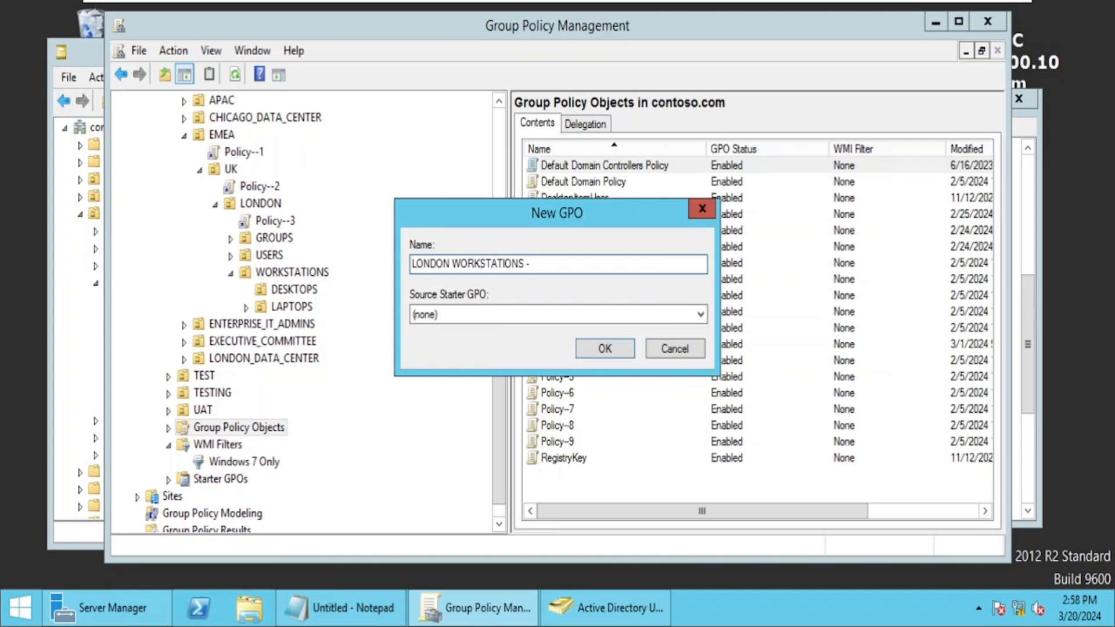
{"action": "type", "text": "WIN-7 ONLY"}
{"action": "left_click", "coordinate": [614, 351]}
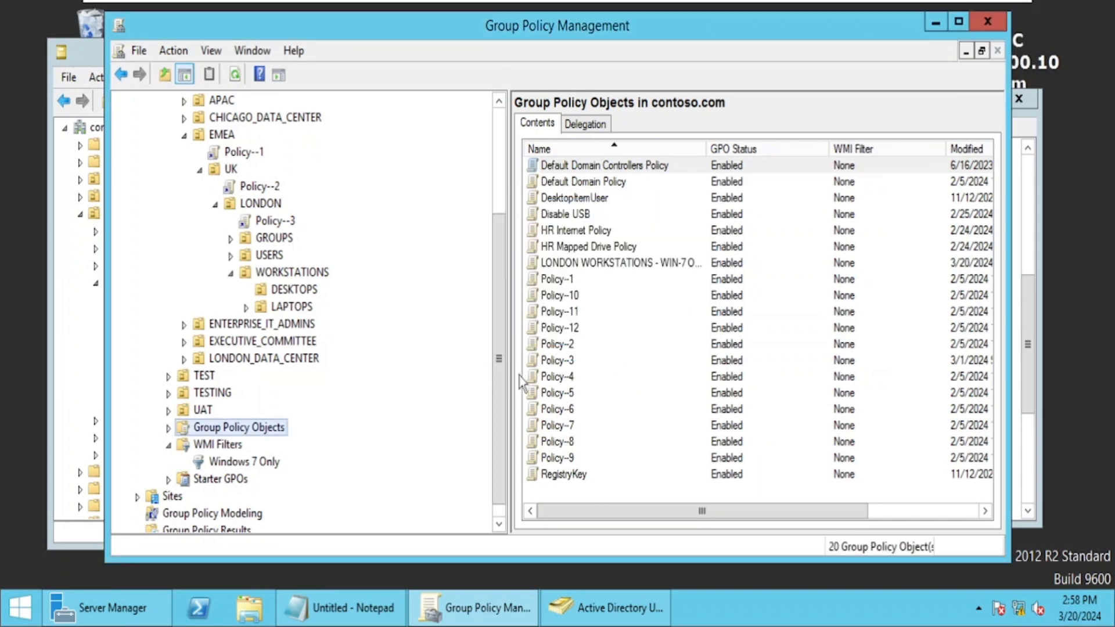
Step: Assign the Windows 7 Only WMI filter to the LONDON WORKSTATIONS - WIN-7 ONLY GPO
{"action": "scroll", "coordinate": [510, 406], "scroll_direction": "down", "scroll_amount": 1}
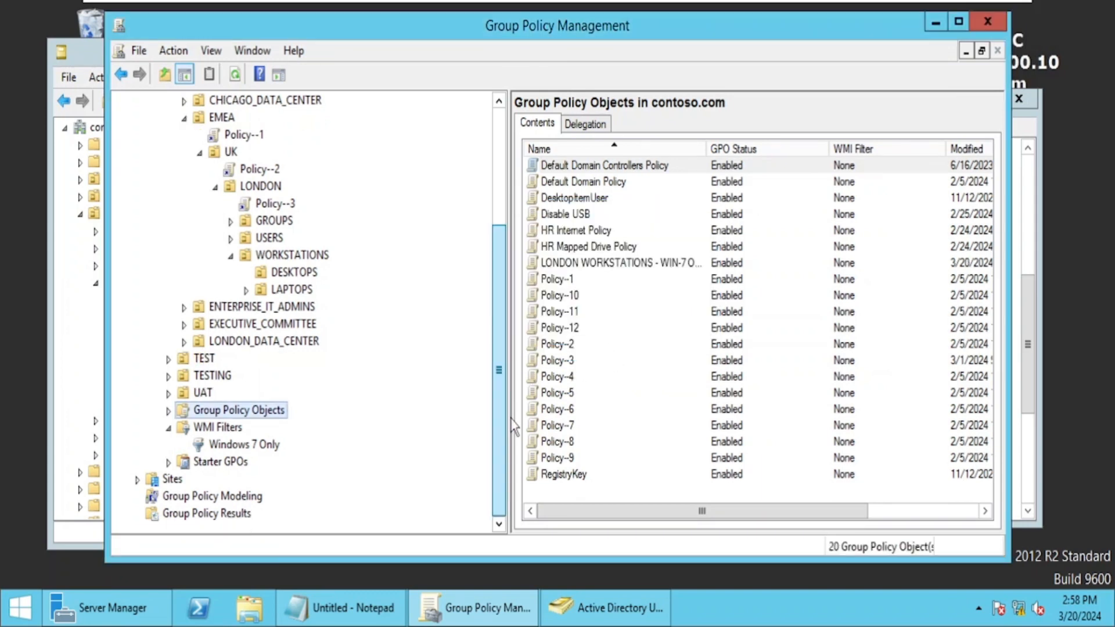
{"action": "left_click", "coordinate": [168, 411]}
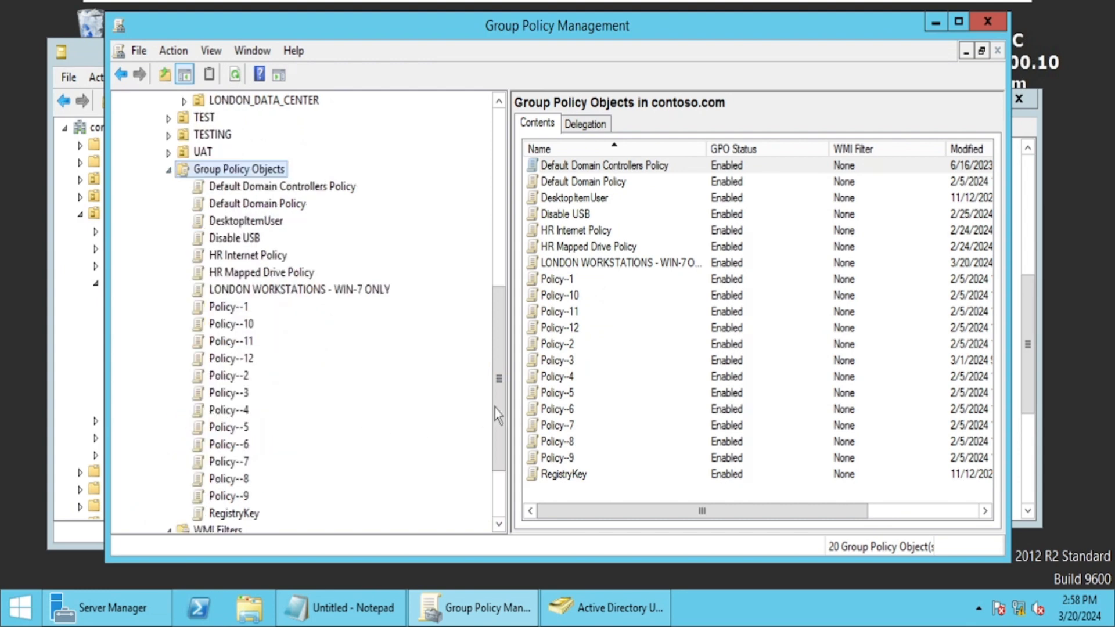
{"action": "left_click_drag", "start_coordinate": [499, 406], "coordinate": [496, 433]}
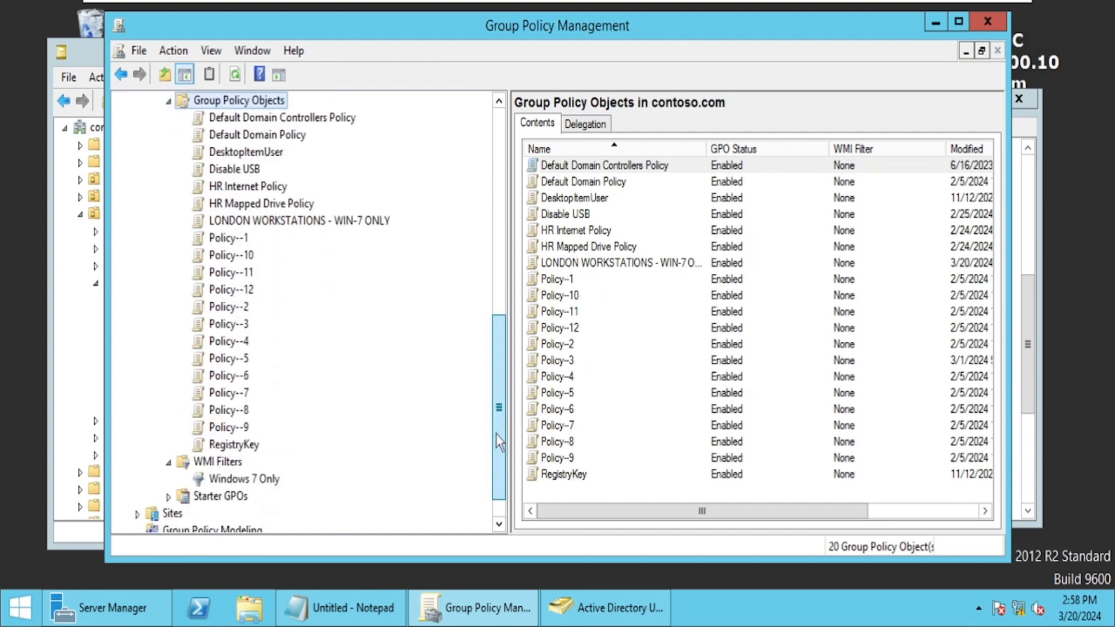
{"action": "left_click", "coordinate": [291, 226]}
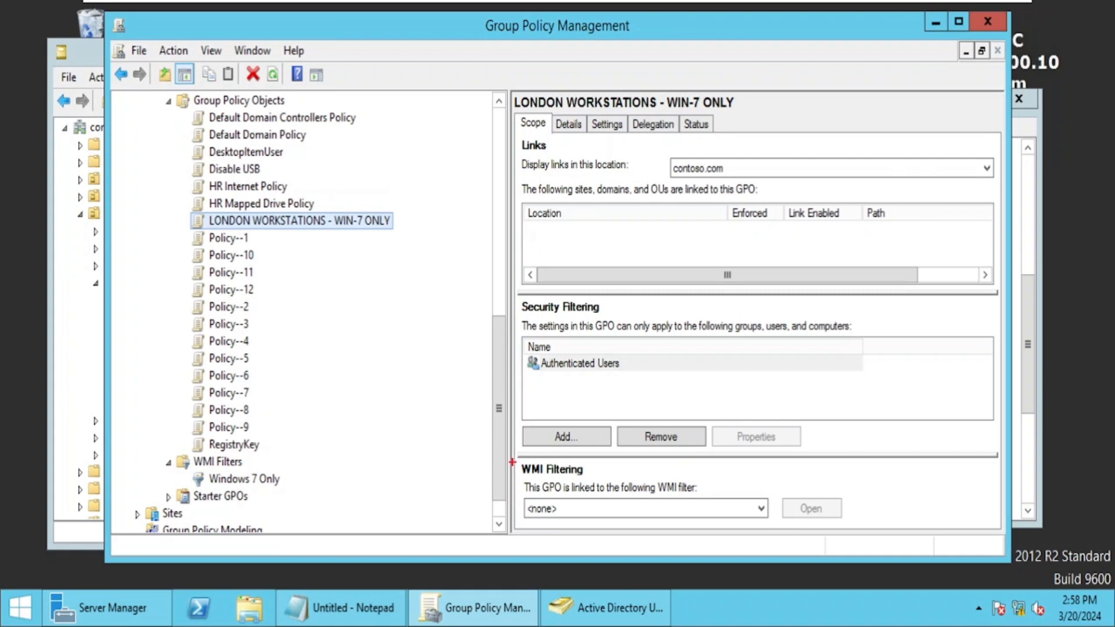
{"action": "left_click_drag", "start_coordinate": [512, 463], "coordinate": [787, 530]}
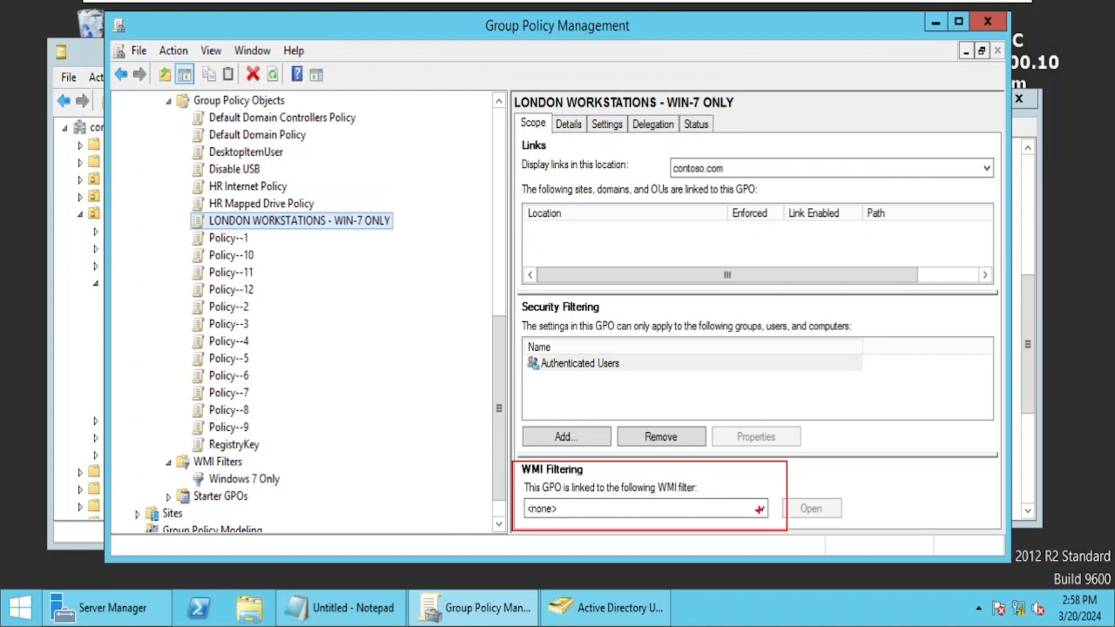
{"action": "key", "text": "Escape"}
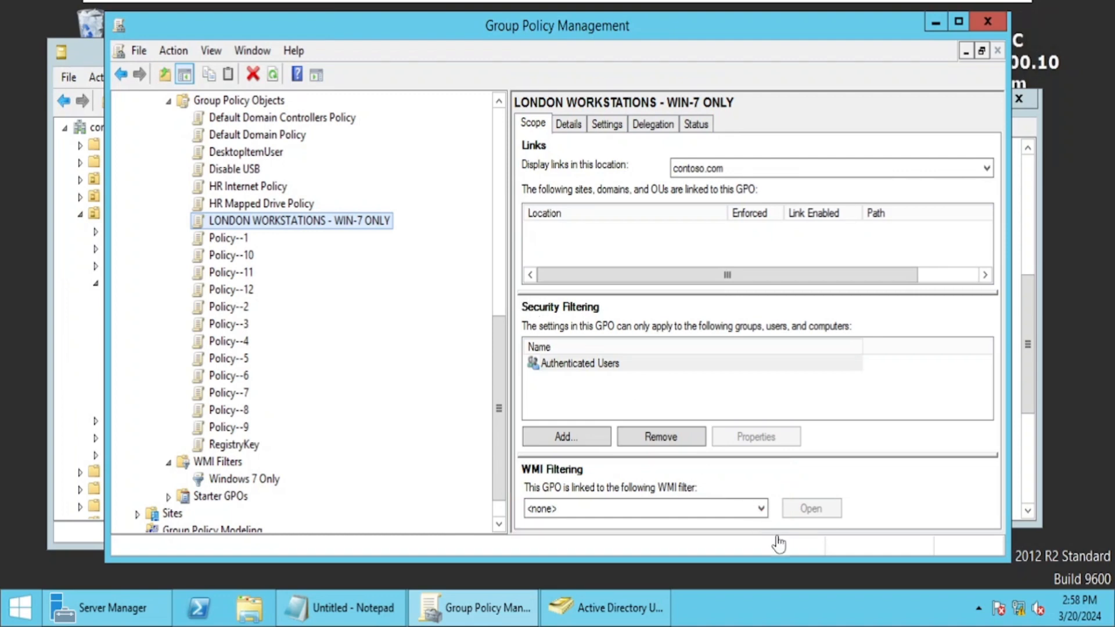
{"action": "left_click", "coordinate": [761, 509]}
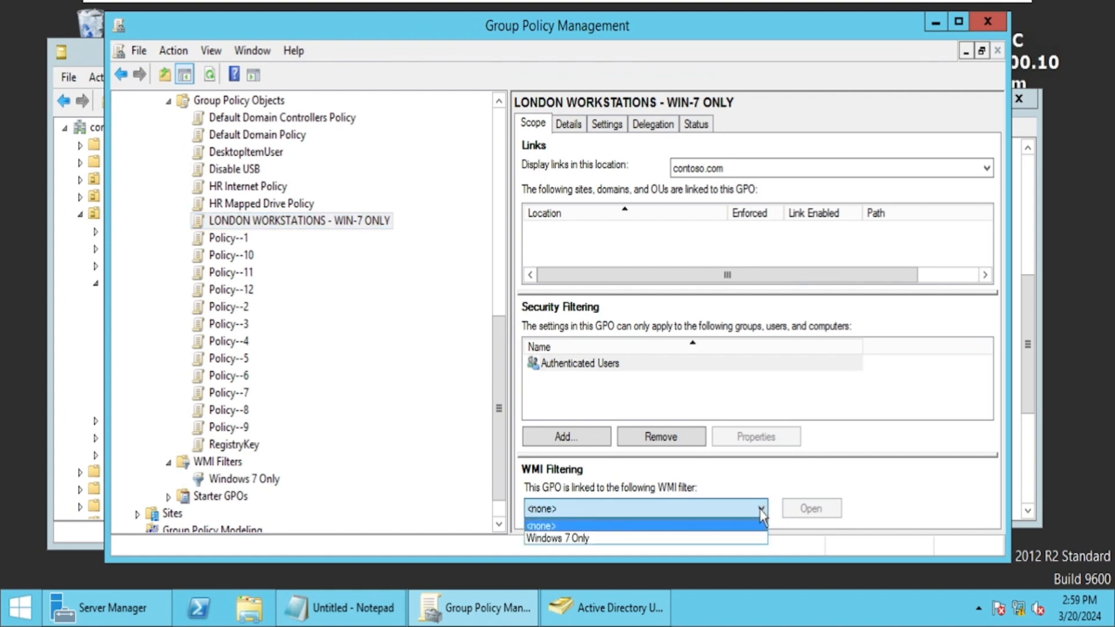
{"action": "left_click", "coordinate": [633, 540]}
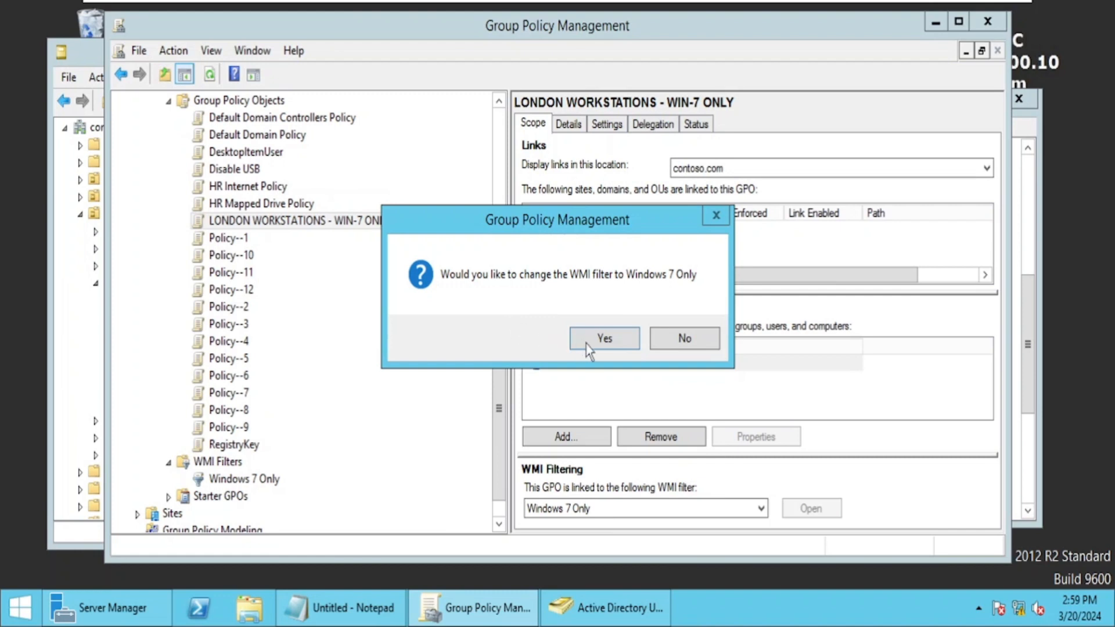
{"action": "left_click", "coordinate": [603, 339]}
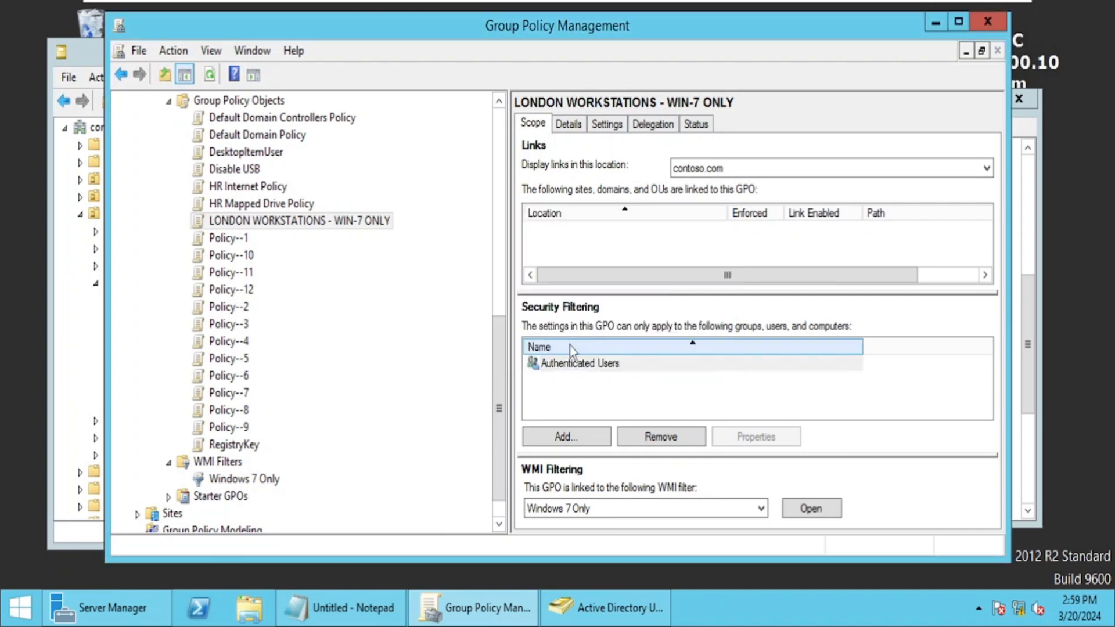
Step: Link the existing LONDON WORKSTATIONS - WIN-7 ONLY GPO to the WORKSTATIONS OU under LONDON
{"action": "left_click_drag", "start_coordinate": [499, 380], "coordinate": [510, 246]}
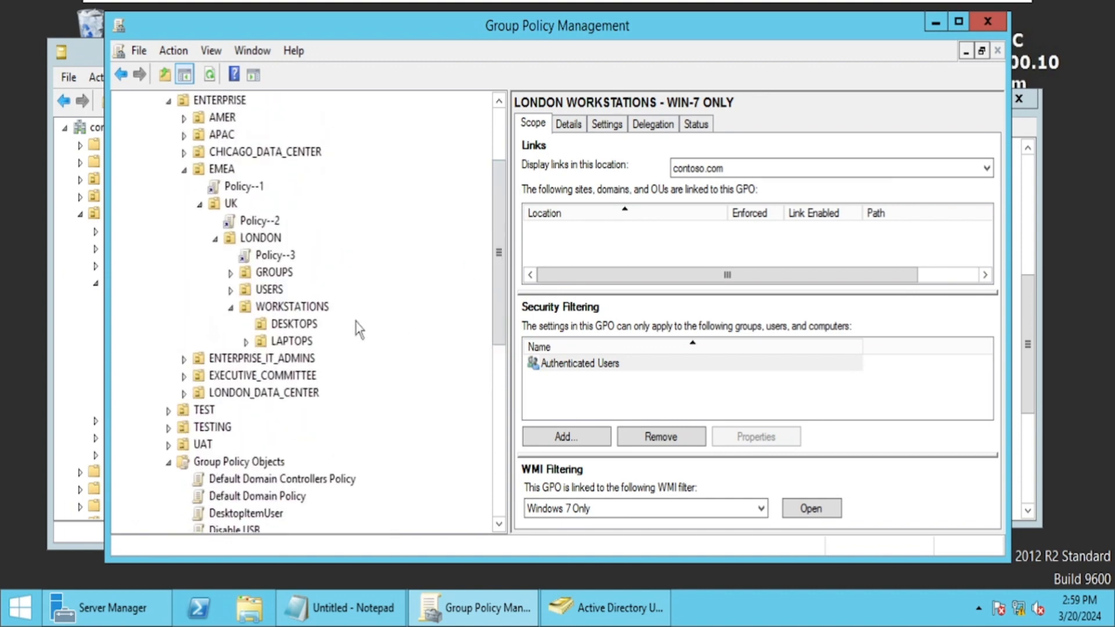
{"action": "right_click", "coordinate": [311, 311]}
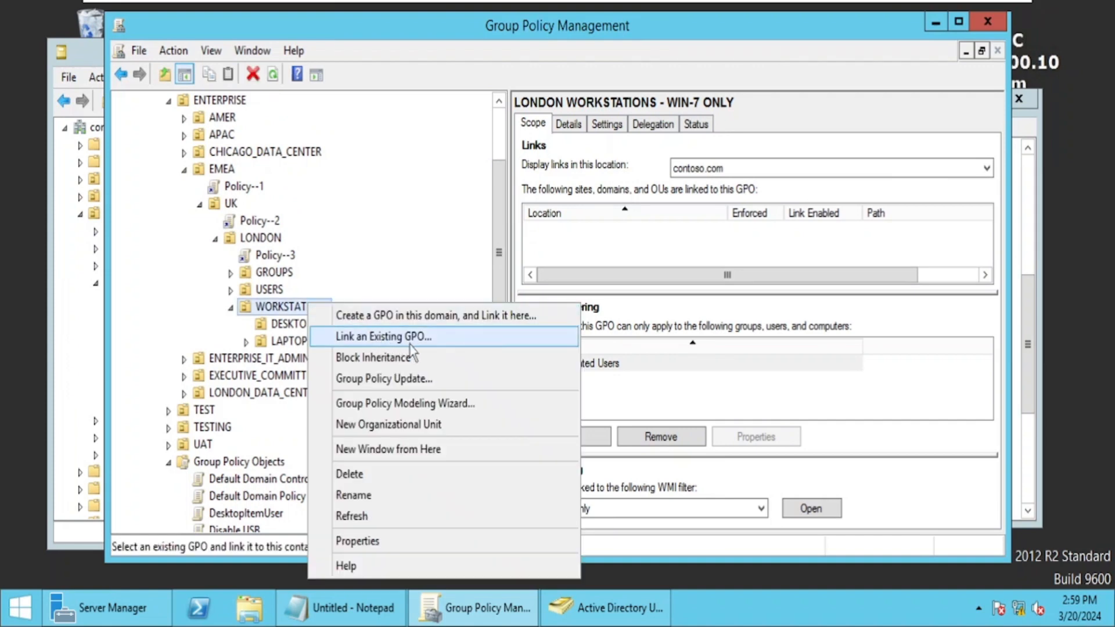
{"action": "left_click", "coordinate": [447, 347]}
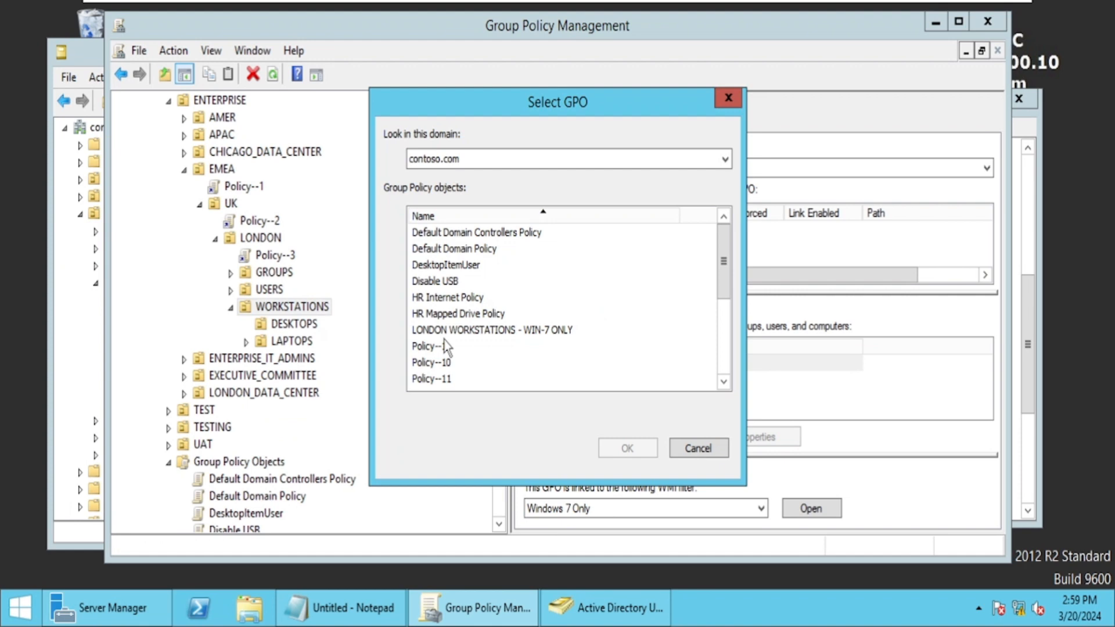
{"action": "left_click", "coordinate": [499, 333]}
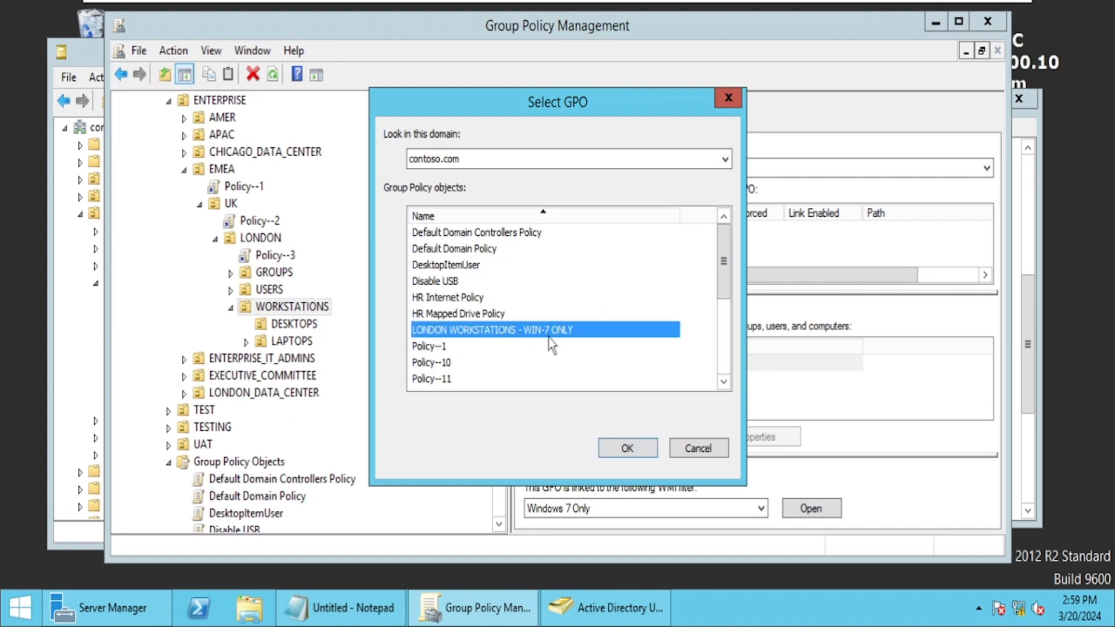
{"action": "left_click", "coordinate": [627, 448]}
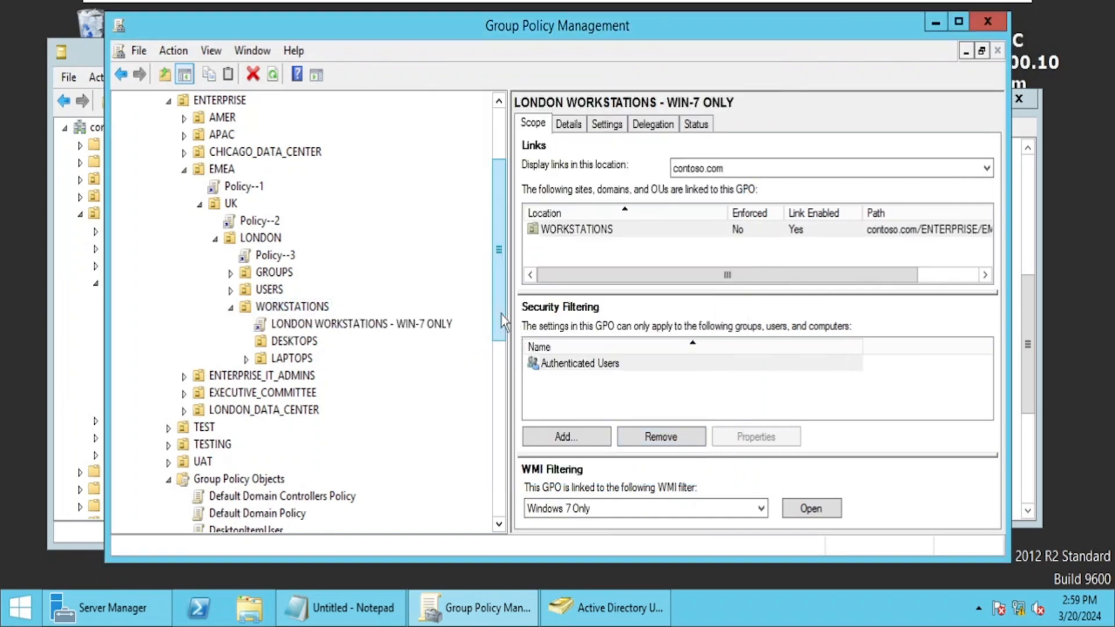
Step: Switch to Active Directory Users and Computers and view the computers in the London DESKTOPS OU
{"action": "left_click_drag", "start_coordinate": [503, 322], "coordinate": [498, 351]}
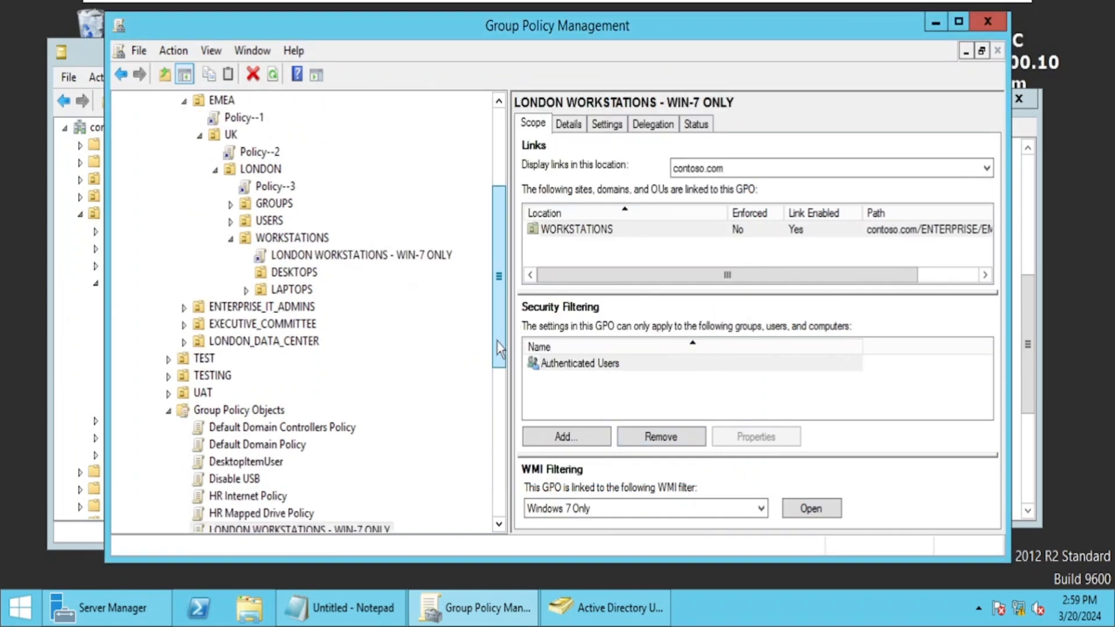
{"action": "left_click", "coordinate": [590, 609]}
{"action": "left_click", "coordinate": [210, 386]}
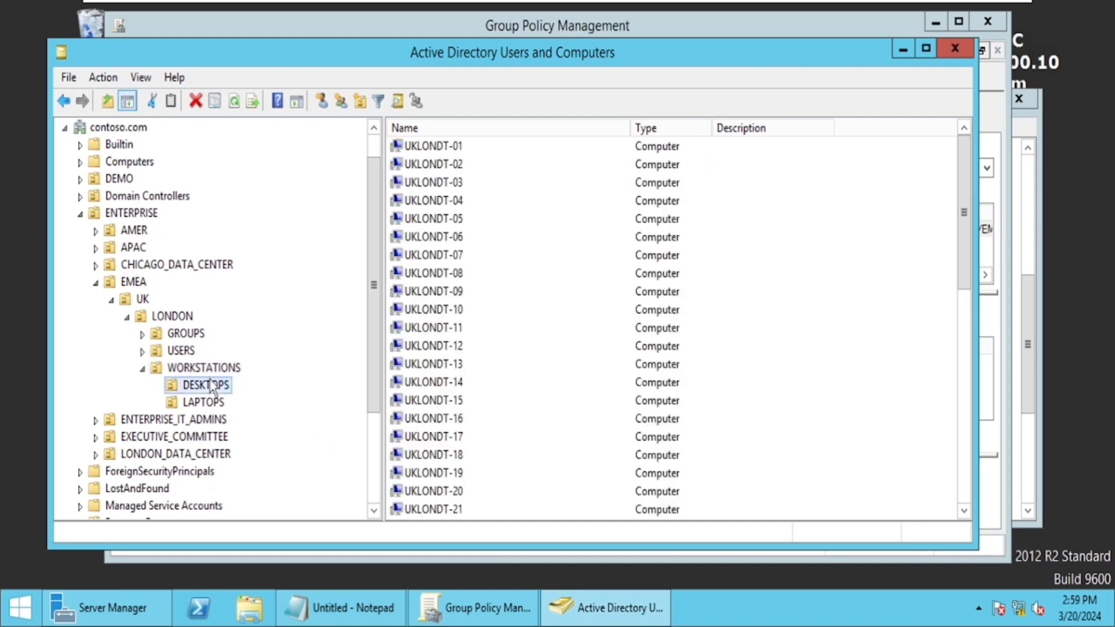
Step: Browse the computer accounts in the DESKTOPS and LAPTOPS OUs under London WORKSTATIONS
{"action": "scroll", "coordinate": [456, 314], "scroll_direction": "down", "scroll_amount": 3}
{"action": "left_click", "coordinate": [456, 314]}
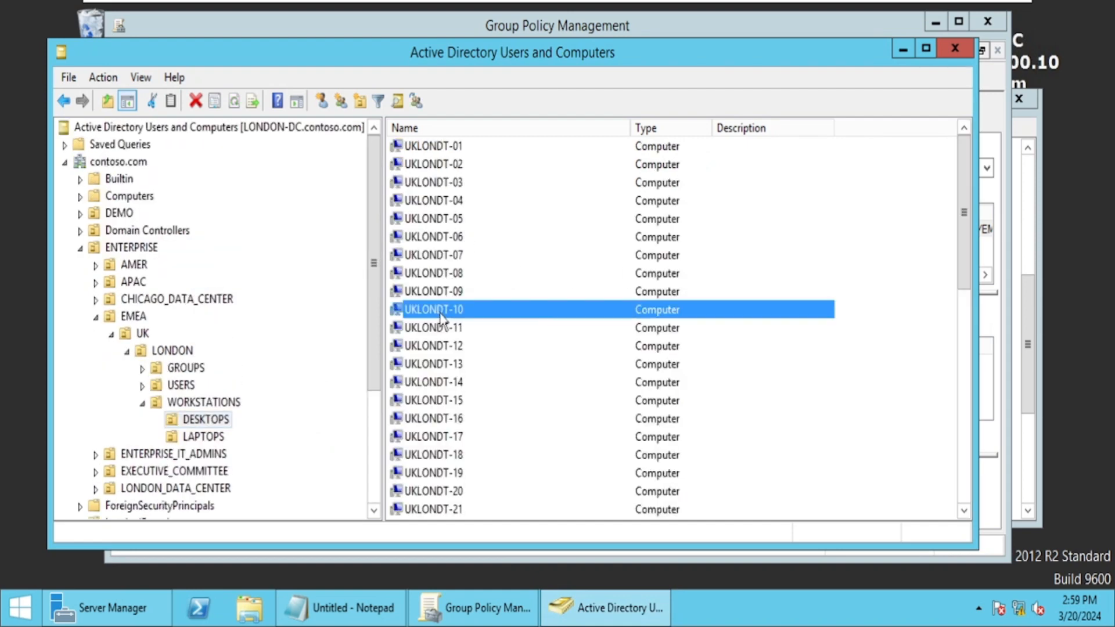
{"action": "scroll", "coordinate": [453, 320], "scroll_direction": "down", "scroll_amount": 2}
{"action": "left_click", "coordinate": [204, 436]}
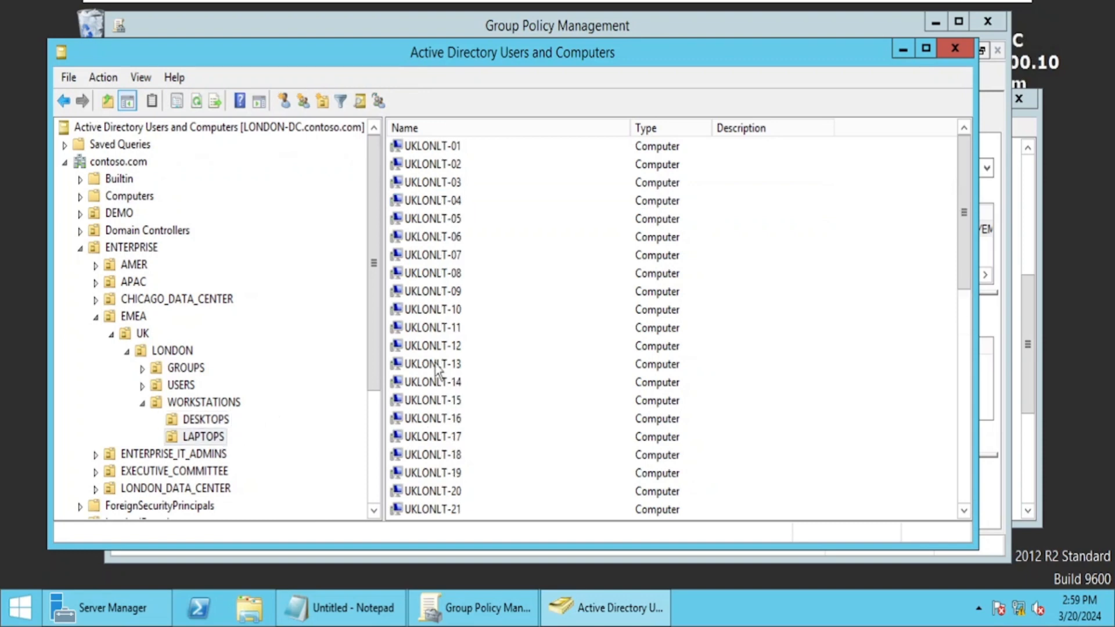
{"action": "left_click", "coordinate": [444, 347]}
{"action": "scroll", "coordinate": [450, 368], "scroll_direction": "down", "scroll_amount": 2}
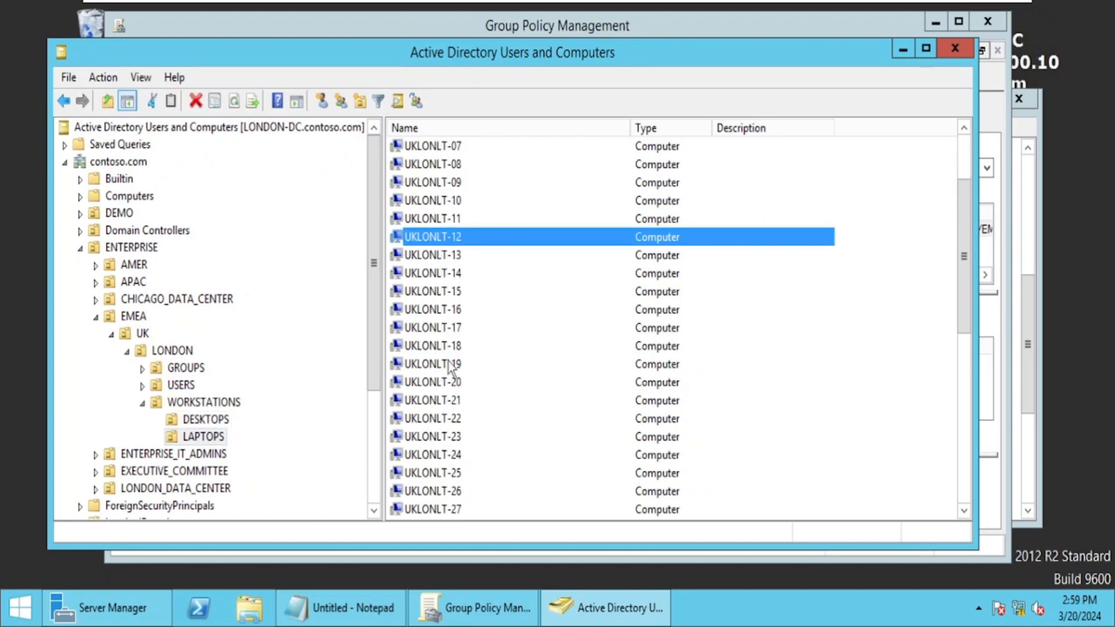
{"action": "scroll", "coordinate": [450, 369], "scroll_direction": "up", "scroll_amount": 2}
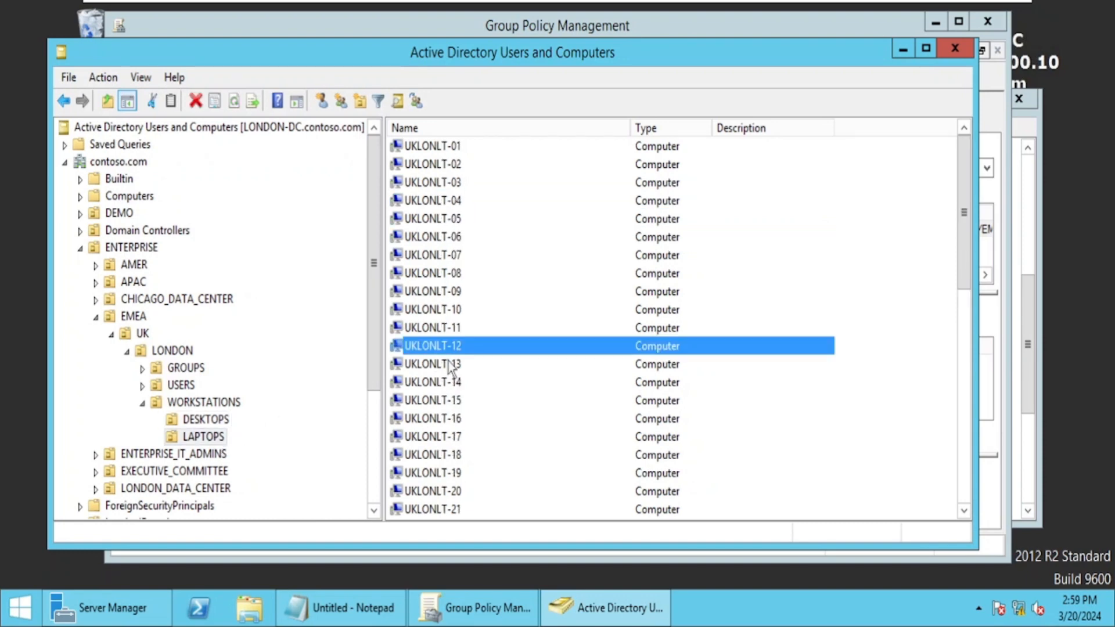
Step: Review the GPO's WMI filtering in Group Policy Management and recheck the London LAPTOPS and DESKTOPS computers in Active Directory Users and Computers
{"action": "left_click", "coordinate": [485, 610]}
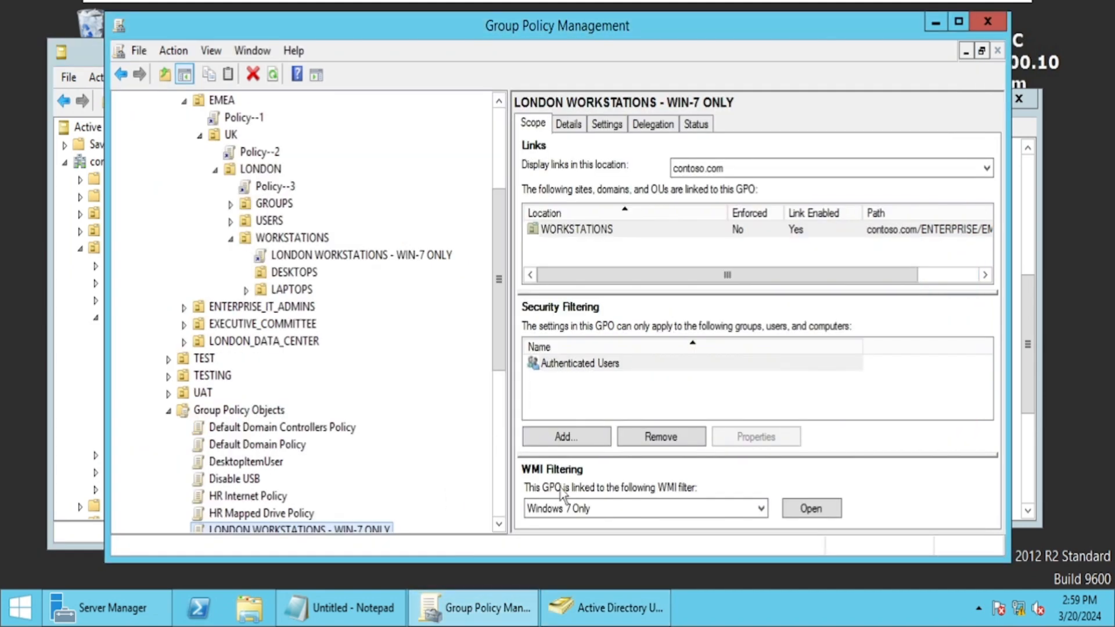
{"action": "left_click", "coordinate": [604, 608]}
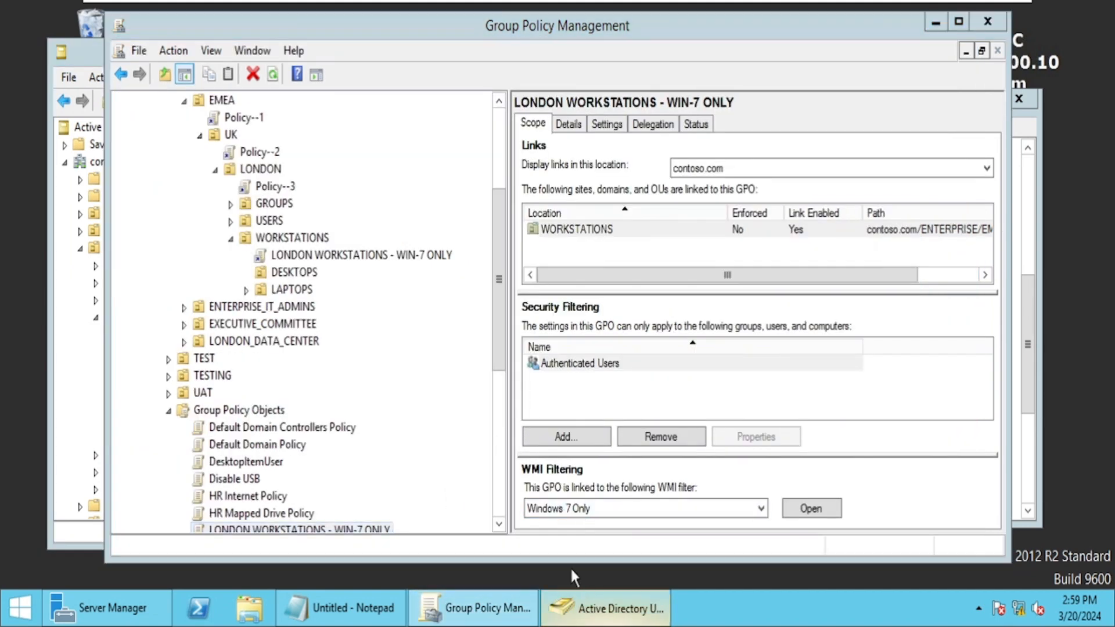
{"action": "left_click", "coordinate": [207, 423]}
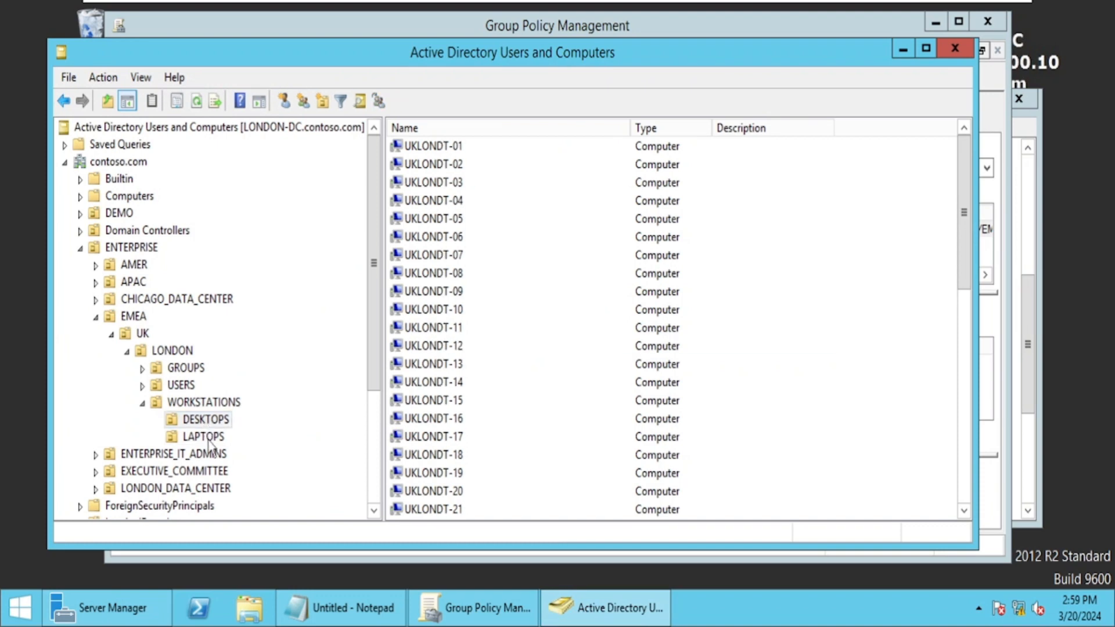
{"action": "left_click", "coordinate": [206, 438]}
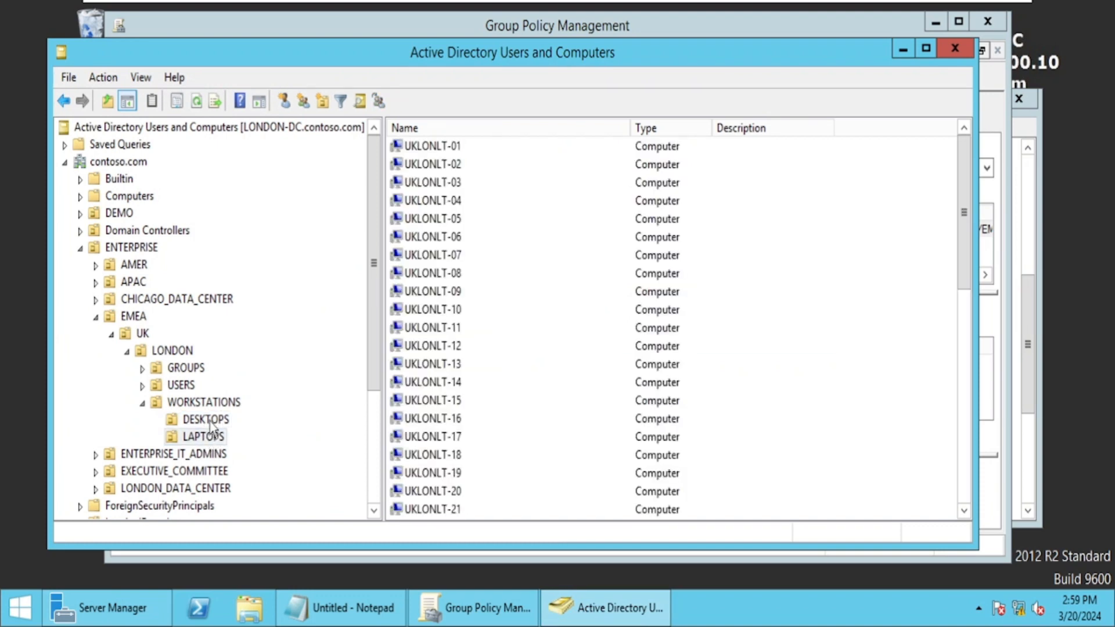
{"action": "left_click", "coordinate": [210, 422]}
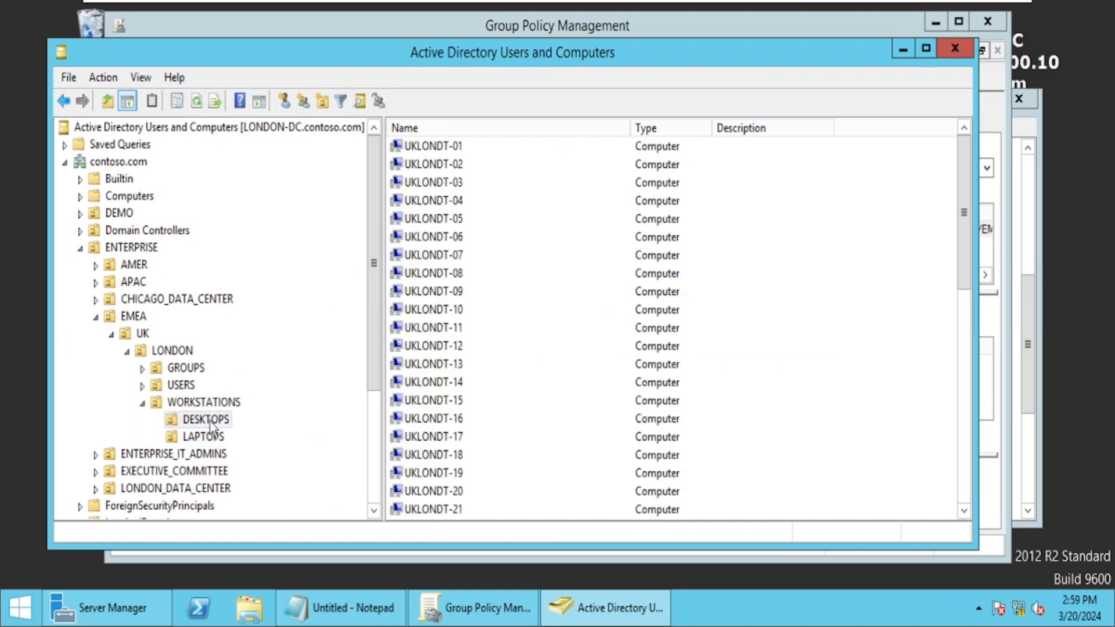